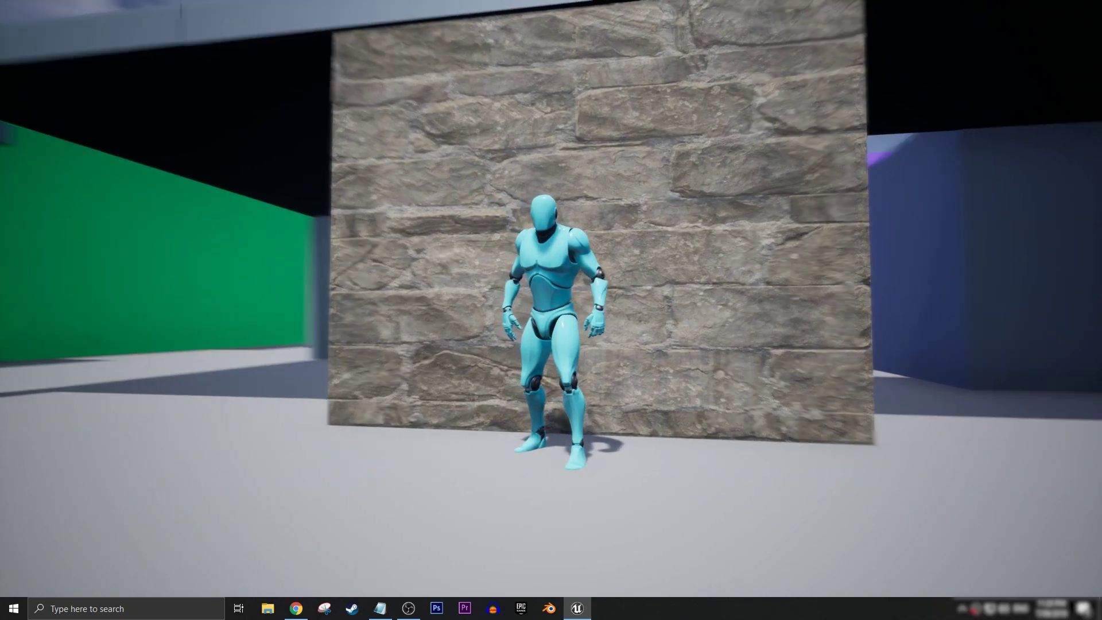
{"action": "key", "text": "s"}
{"action": "key", "text": "w"}
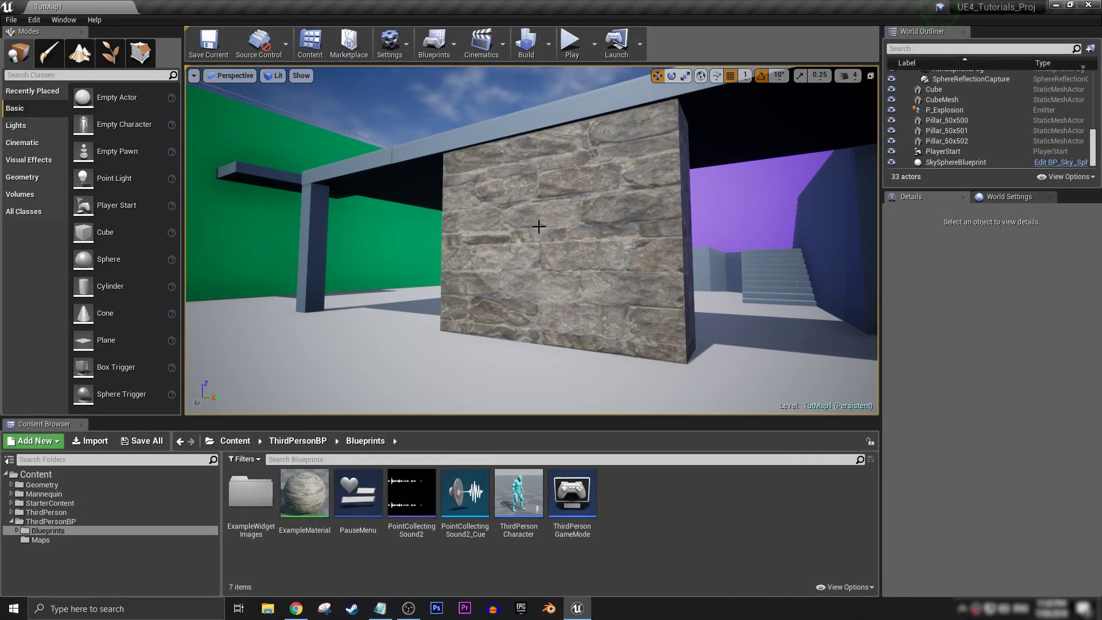
{"action": "right_click_drag", "start_coordinate": [484, 229], "coordinate": [683, 253]}
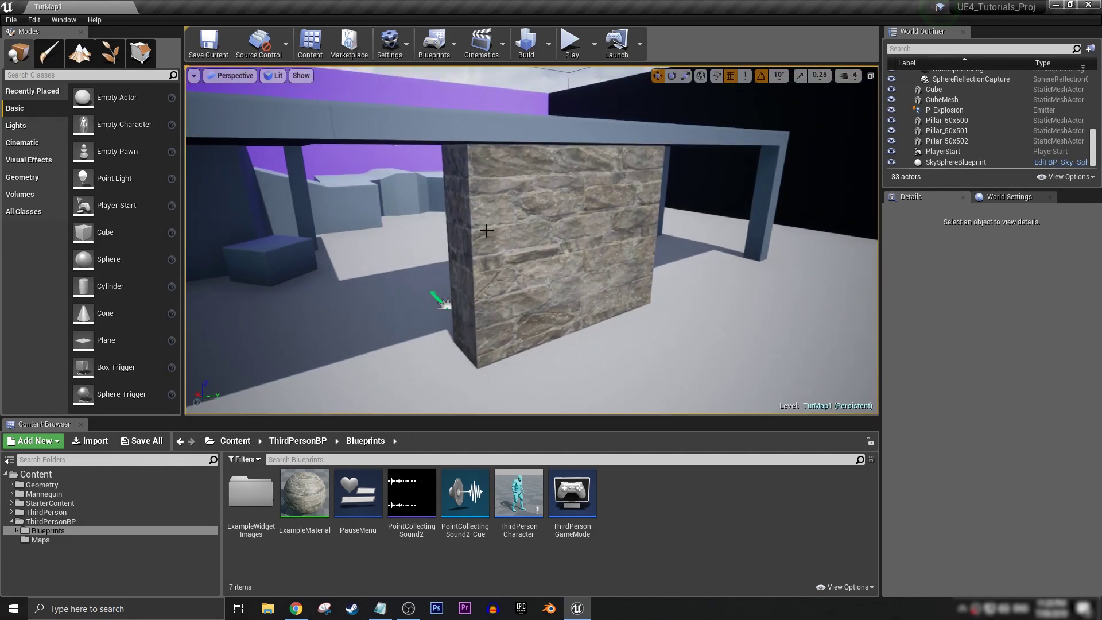
Open ExampleMaterial for editing and bring its node graph into view
{"action": "left_click", "coordinate": [309, 494]}
{"action": "double_click", "coordinate": [310, 495]}
{"action": "right_click_drag", "start_coordinate": [324, 281], "coordinate": [533, 354]}
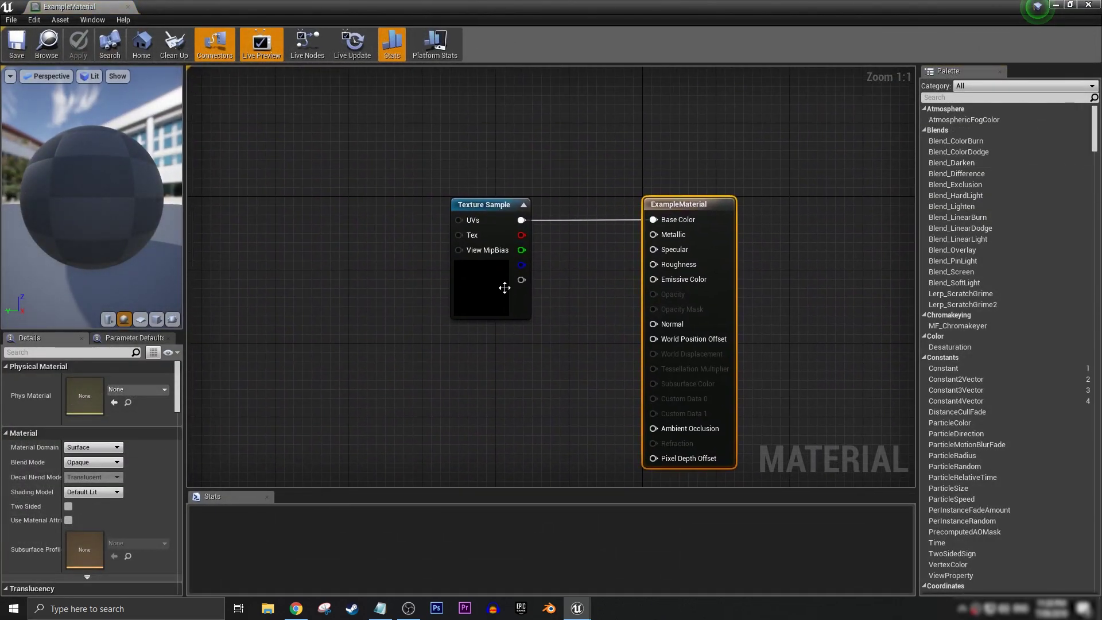
{"action": "left_click", "coordinate": [505, 287]}
{"action": "left_click", "coordinate": [595, 225]}
{"action": "left_click", "coordinate": [474, 302]}
{"action": "right_click_drag", "start_coordinate": [346, 328], "coordinate": [477, 337]}
{"action": "left_click", "coordinate": [519, 304]}
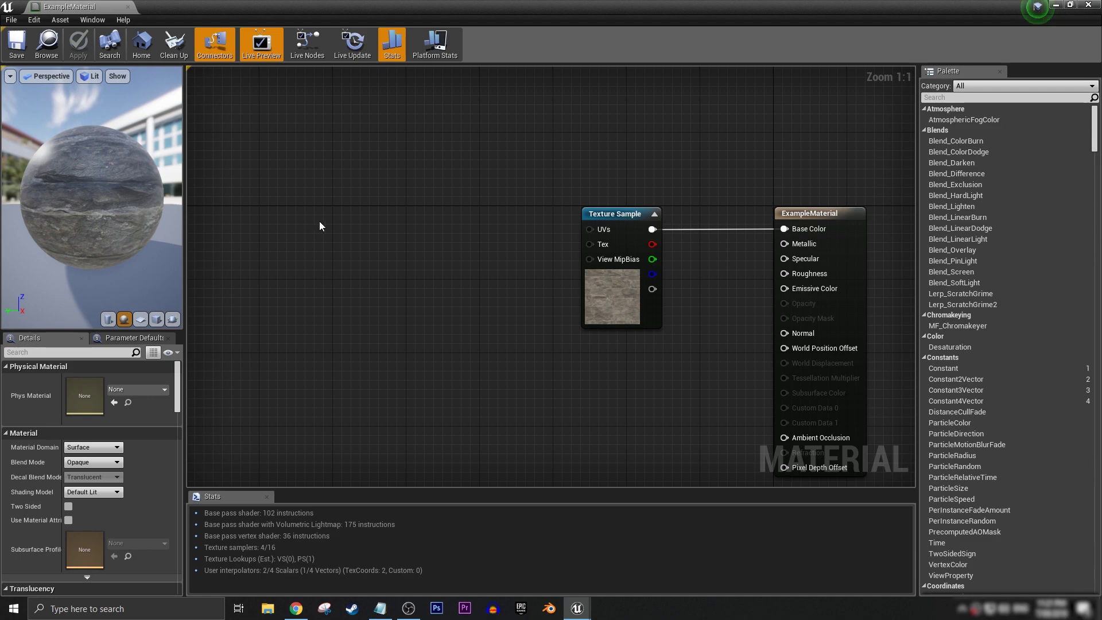
Add a TextureCoordinate node to the graph and connect its output to the Texture Sample's UVs input
{"action": "right_click", "coordinate": [292, 231]}
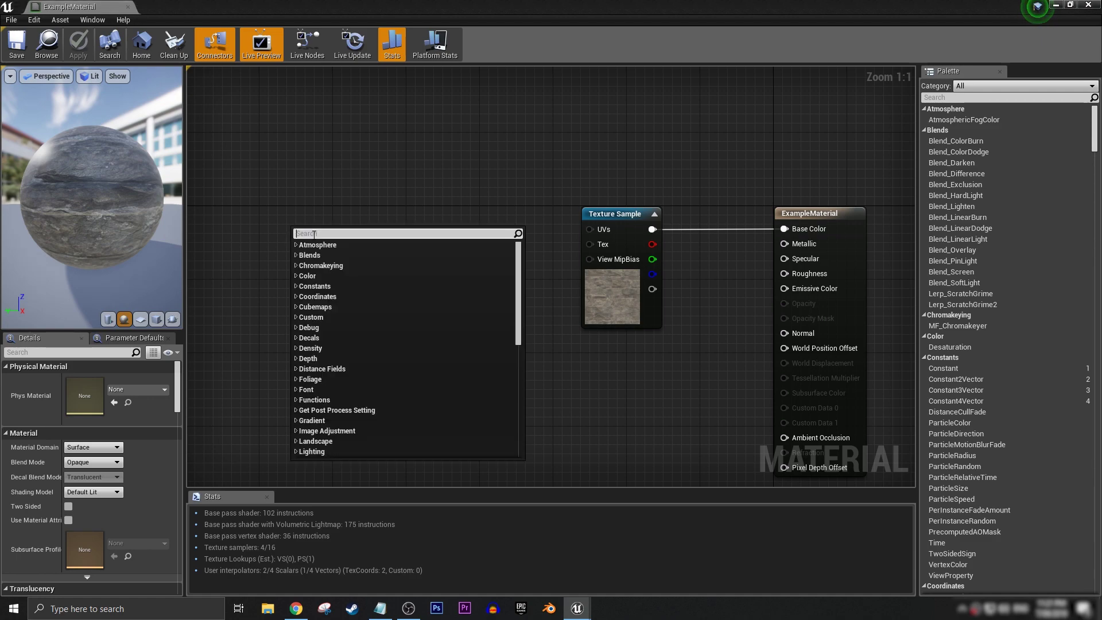
{"action": "type", "text": "texco"}
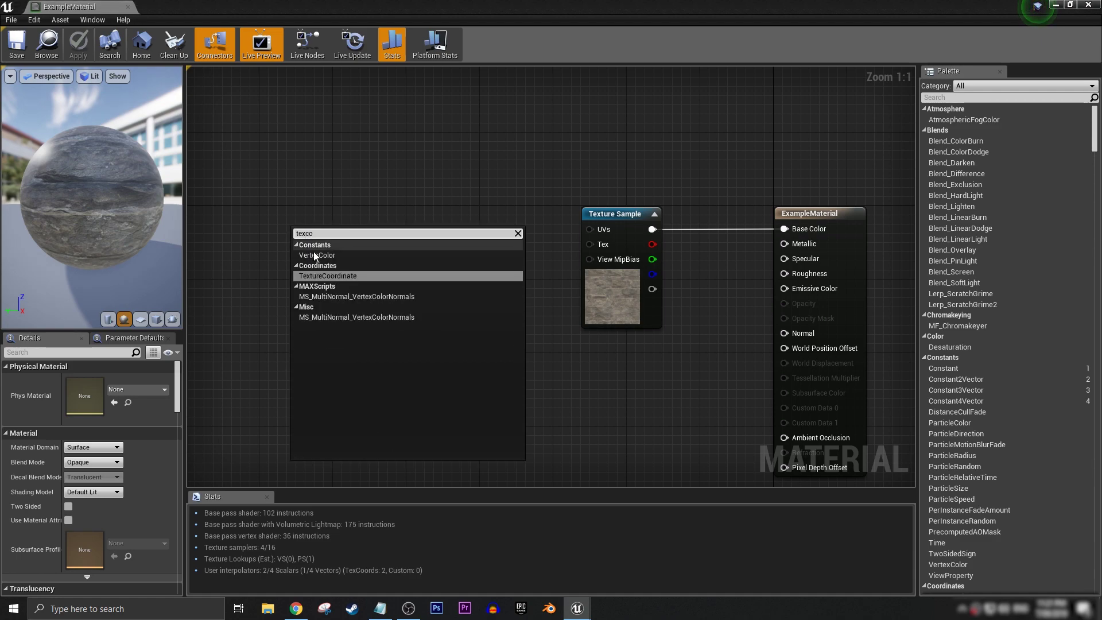
{"action": "left_click", "coordinate": [304, 274]}
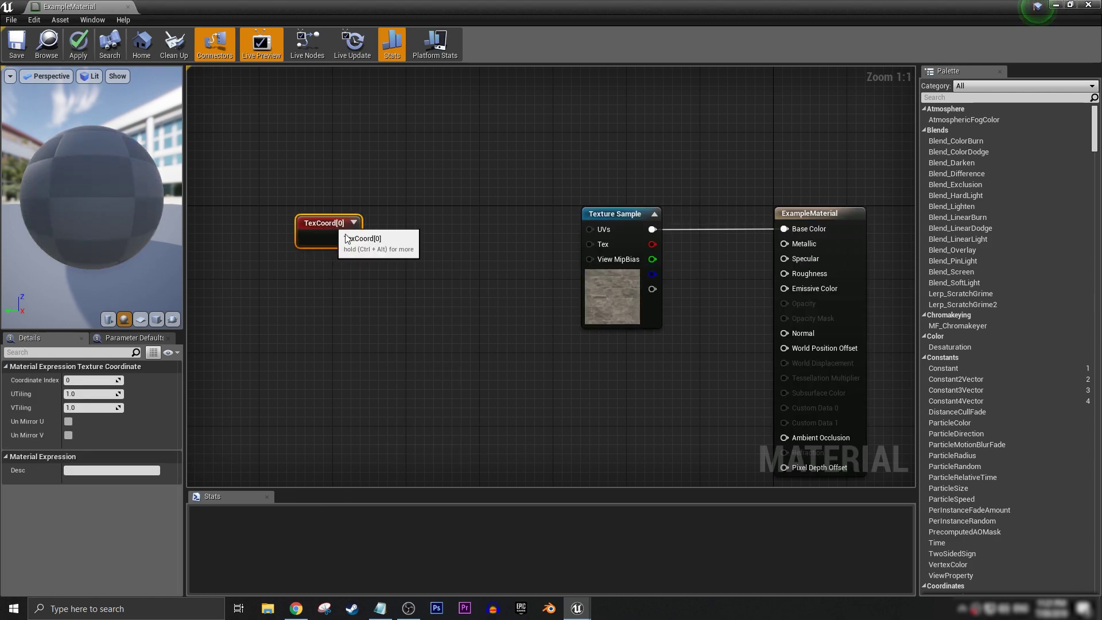
{"action": "left_click_drag", "start_coordinate": [352, 238], "coordinate": [588, 229]}
{"action": "left_click_drag", "start_coordinate": [323, 234], "coordinate": [361, 224]}
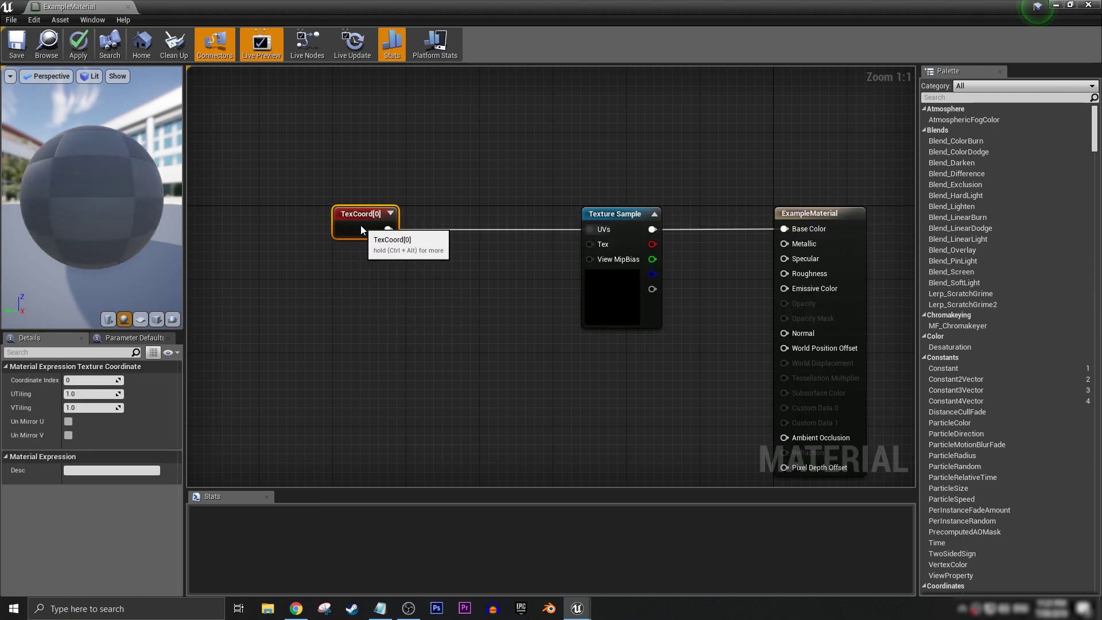
{"action": "left_click", "coordinate": [388, 266]}
Set the TexCoord node's UTiling and VTiling to 4.0, then apply and save the material
{"action": "left_click", "coordinate": [346, 222]}
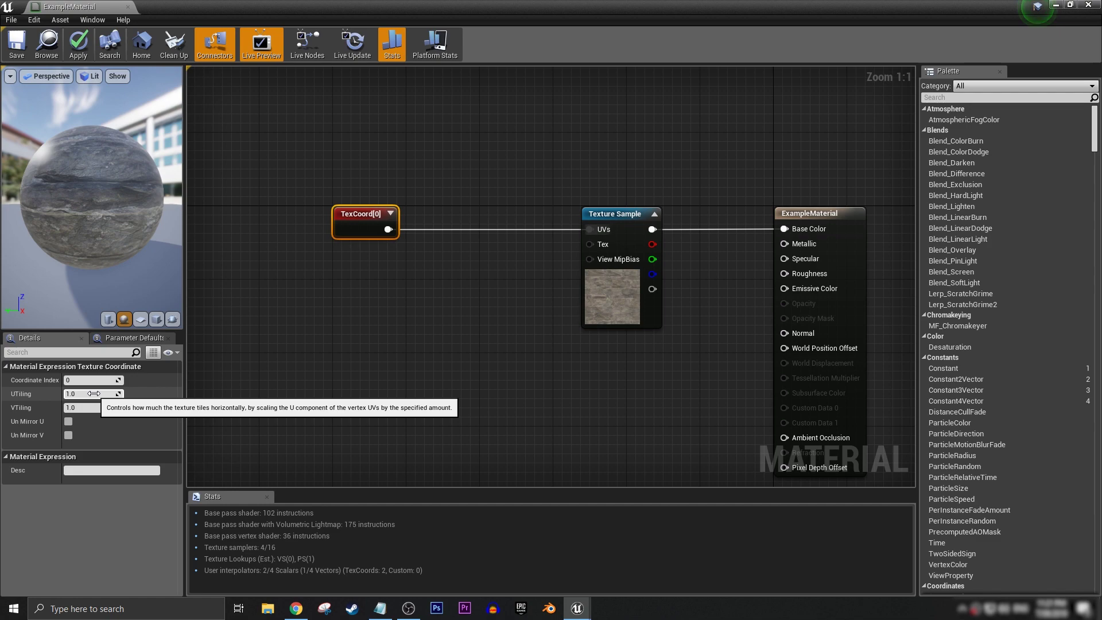
{"action": "left_click", "coordinate": [76, 395]}
{"action": "type", "text": "4"}
{"action": "key", "text": "Return"}
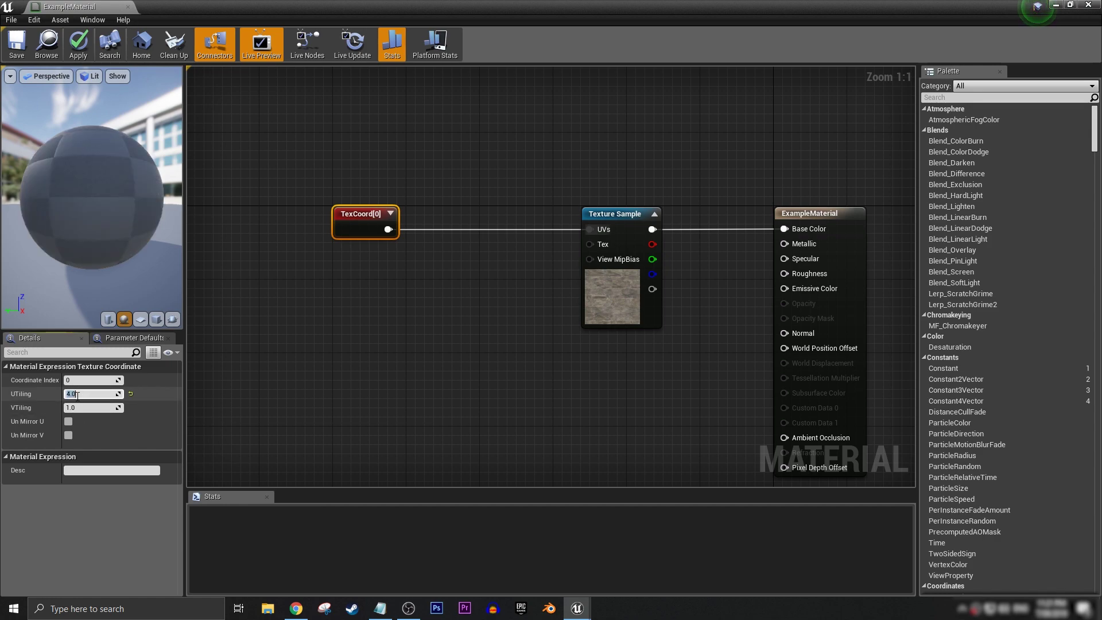
{"action": "key", "text": "Tab"}
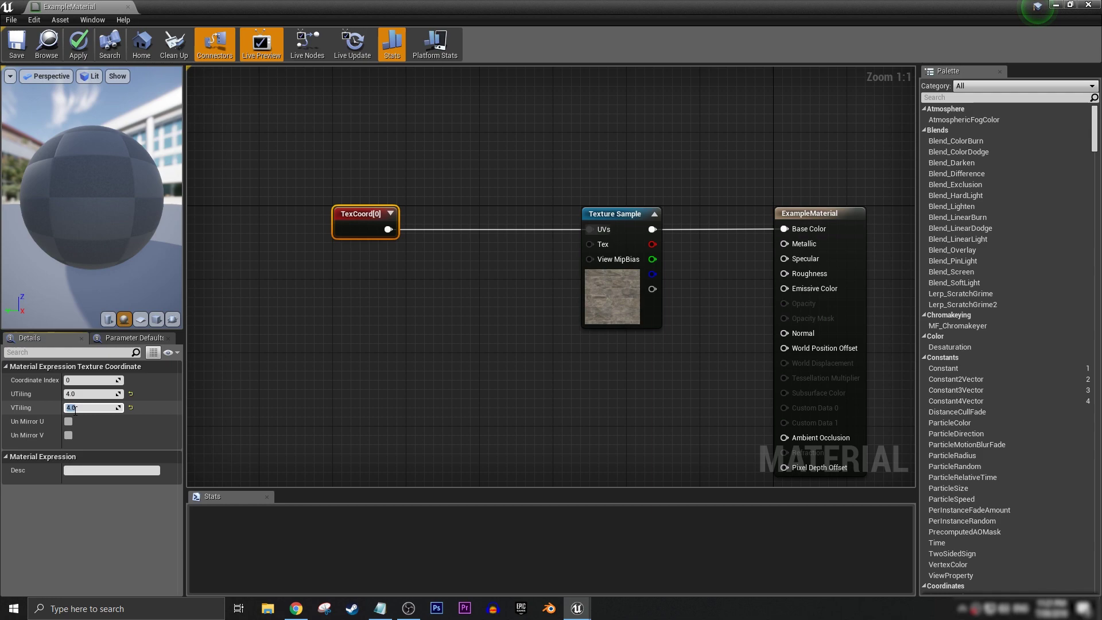
{"action": "key", "text": "Return"}
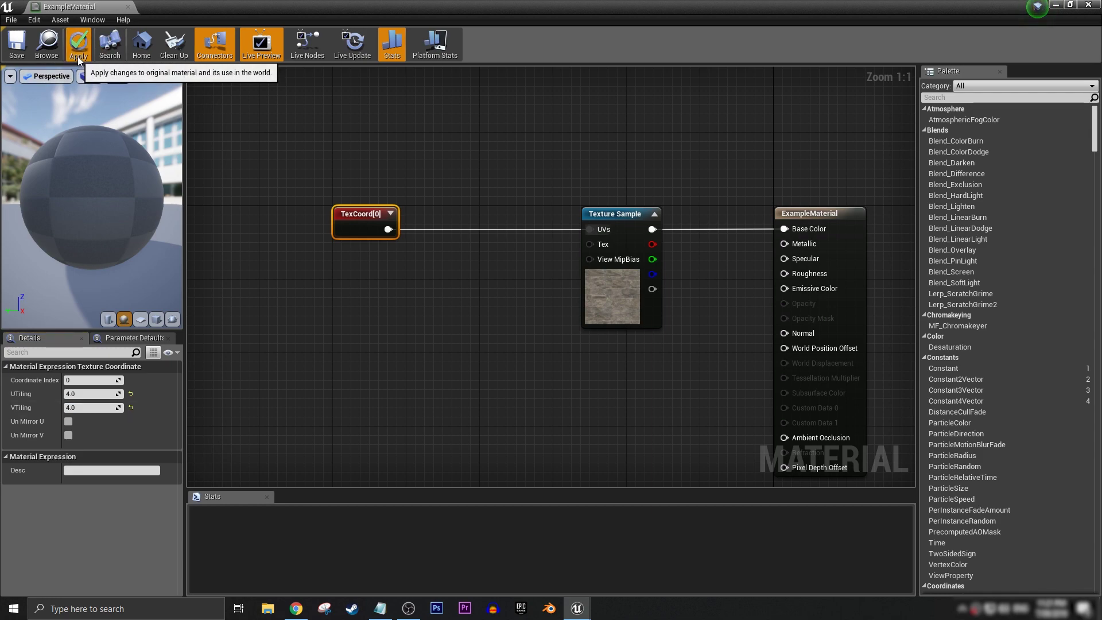
{"action": "left_click", "coordinate": [78, 54]}
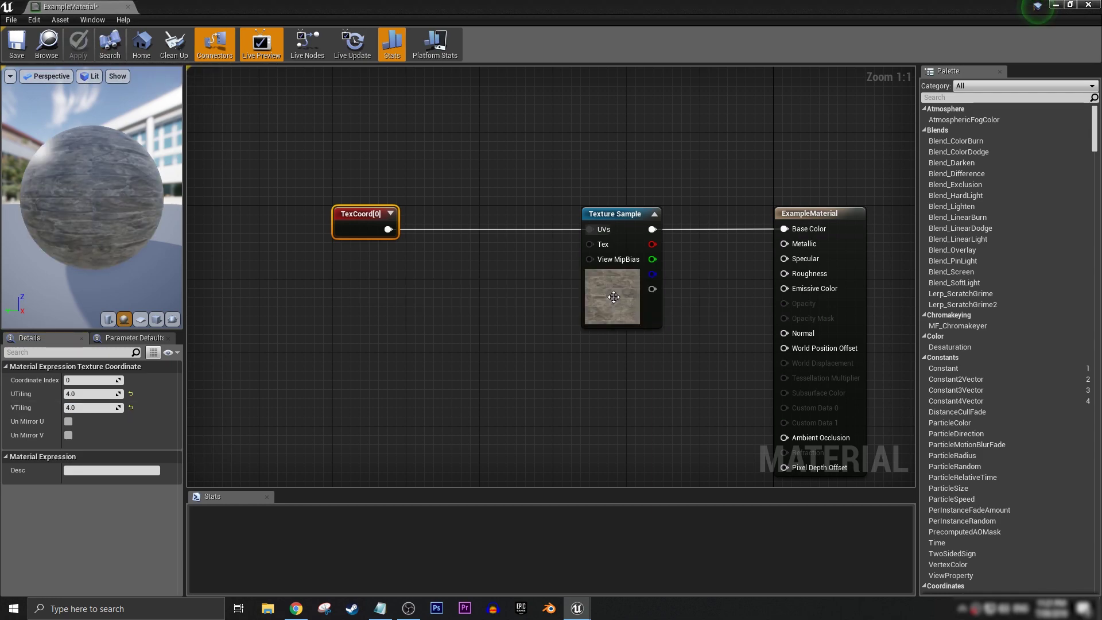
{"action": "left_click", "coordinate": [27, 52]}
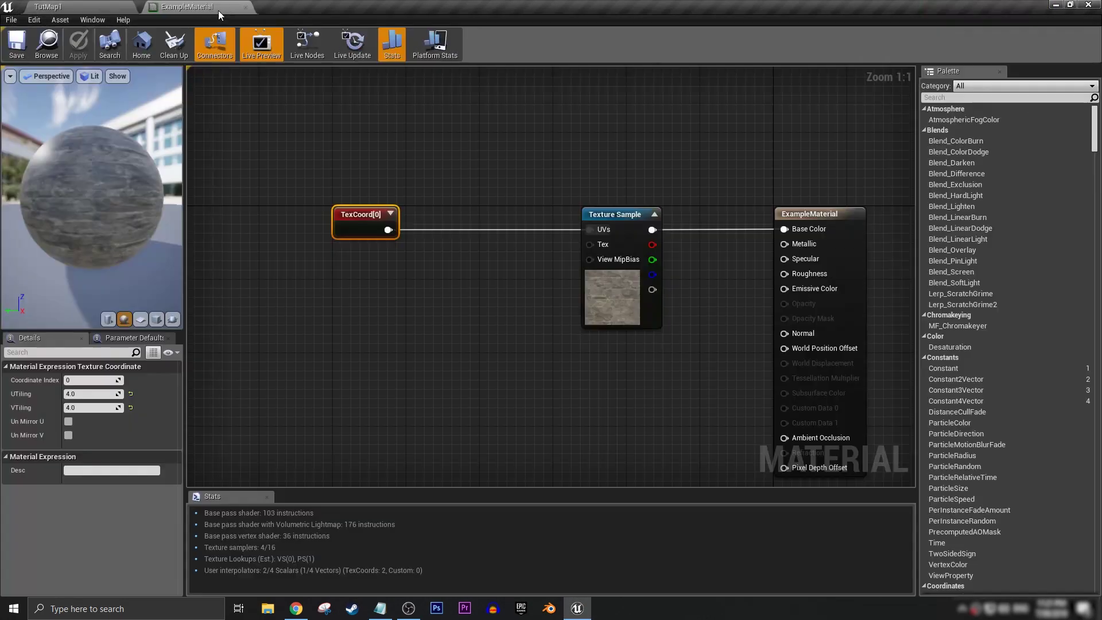
Return to the TutMap1 level and examine the stone wall's texture tiling up close and from different angles
{"action": "left_click", "coordinate": [90, 6]}
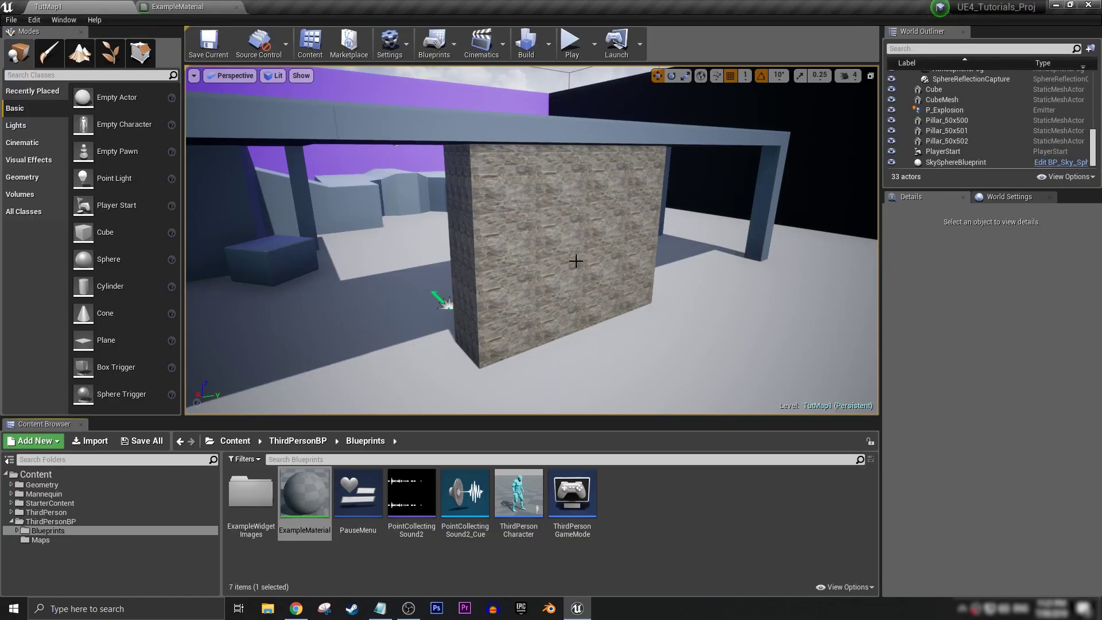
{"action": "key", "text": "w"}
{"action": "right_click_drag", "start_coordinate": [575, 261], "coordinate": [591, 287]}
{"action": "key", "text": "s"}
{"action": "key", "text": "a"}
{"action": "key", "text": "w"}
{"action": "key", "text": "d"}
{"action": "key", "text": "s"}
{"action": "key", "text": "w"}
{"action": "key", "text": "s"}
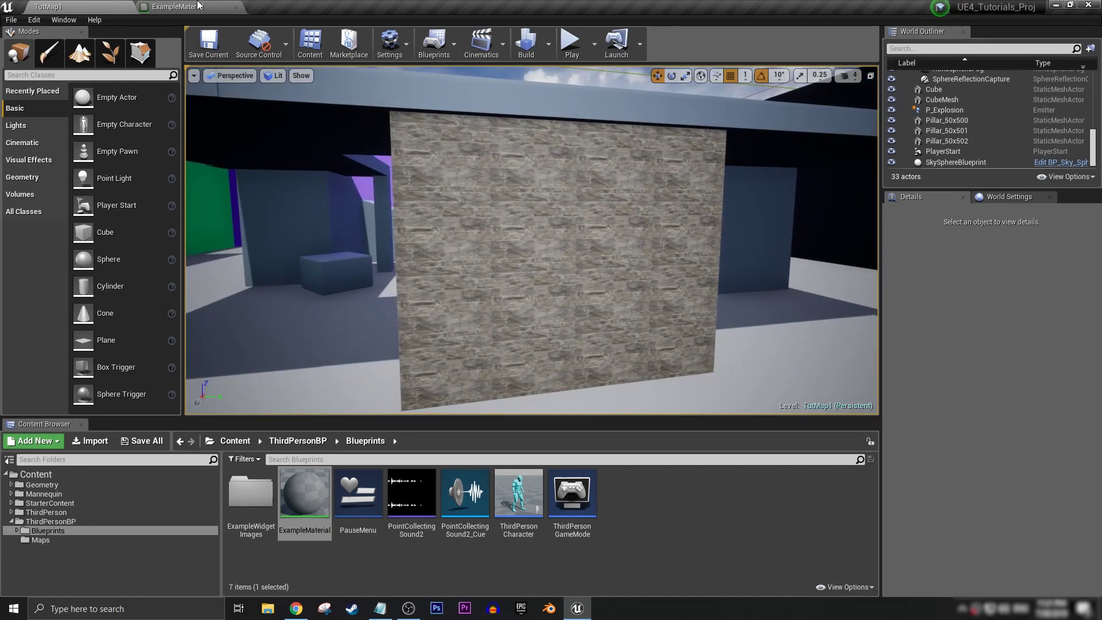
In ExampleMaterial, set the TexCoord node's UTiling and VTiling to 0.5 and apply the change
{"action": "left_click", "coordinate": [198, 5]}
{"action": "left_click", "coordinate": [87, 394]}
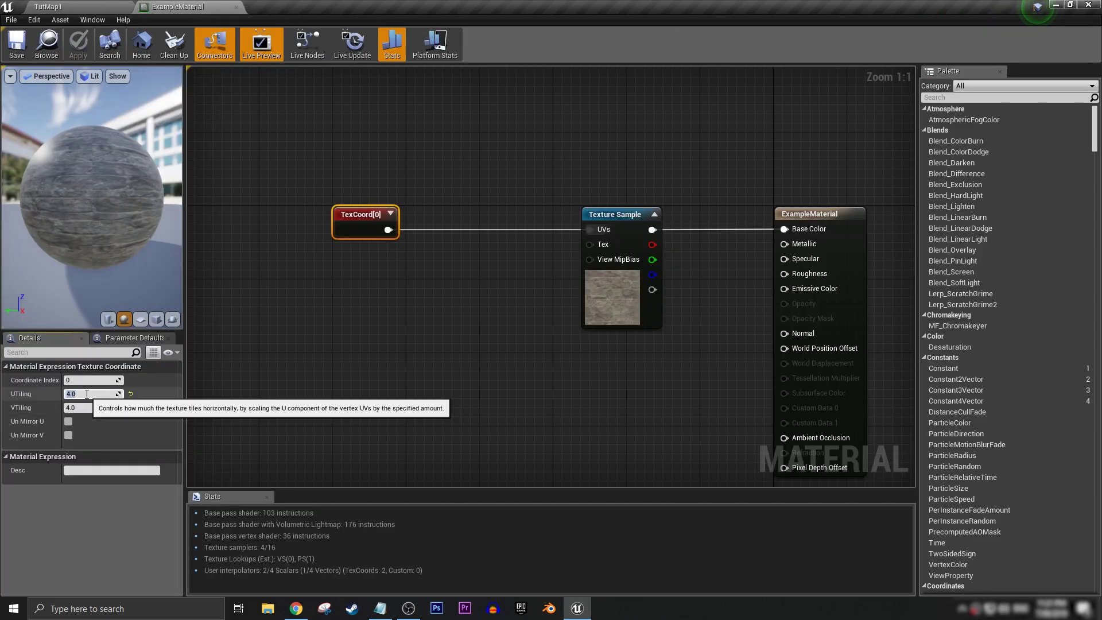
{"action": "type", "text": "0.5"}
{"action": "key", "text": "Return"}
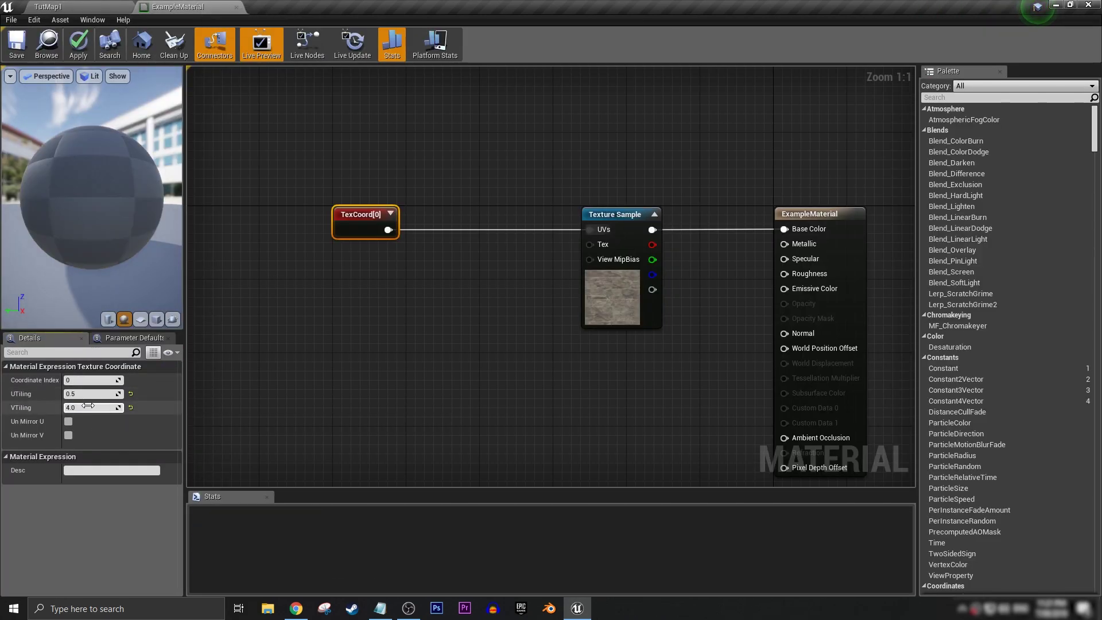
{"action": "left_click", "coordinate": [78, 44]}
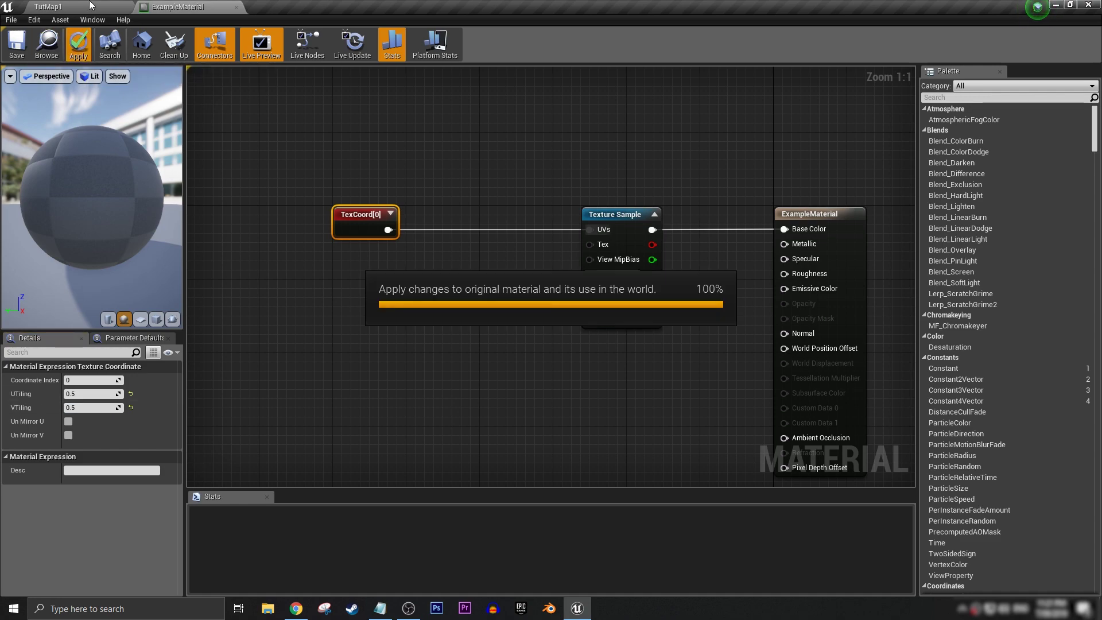
Return to the TutMap1 level and inspect the wall's texture scale from another angle
{"action": "left_click", "coordinate": [80, 7]}
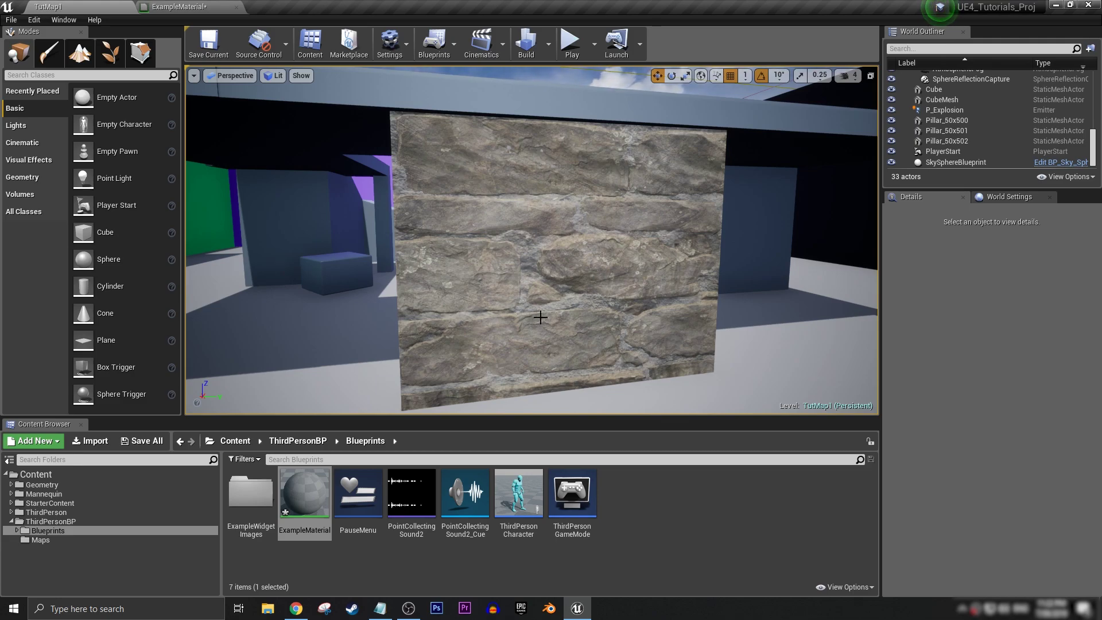
{"action": "right_click_drag", "start_coordinate": [534, 247], "coordinate": [586, 248]}
{"action": "left_click_drag", "start_coordinate": [608, 250], "coordinate": [533, 246], "text": "alt"}
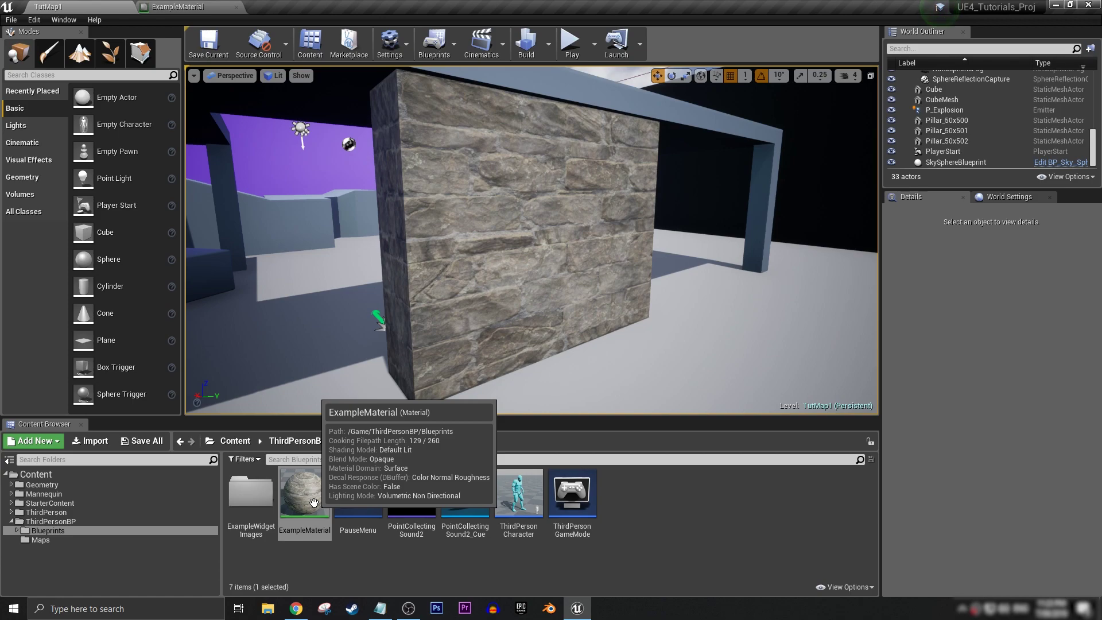
Create a material instance from ExampleMaterial, keeping the default name
{"action": "right_click", "coordinate": [314, 502]}
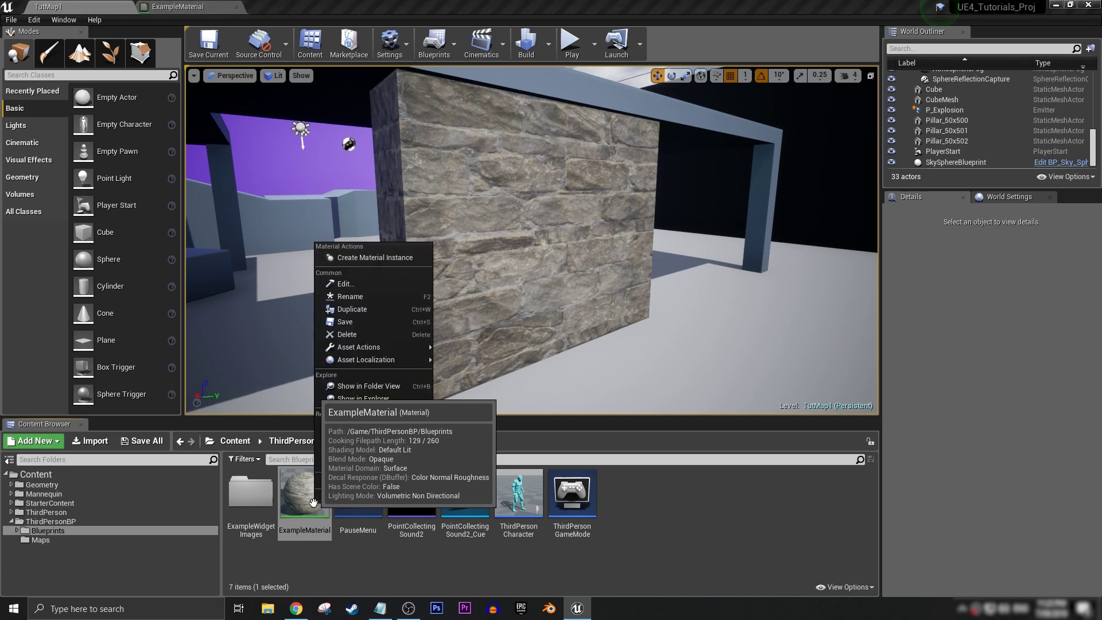
{"action": "left_click", "coordinate": [367, 260]}
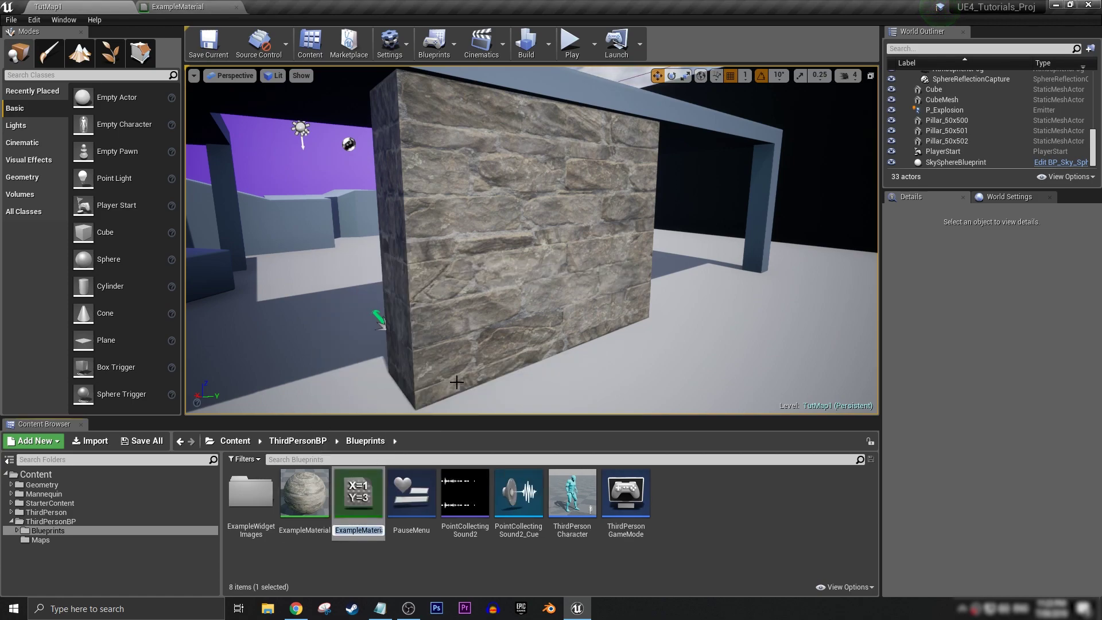
{"action": "key", "text": "Return"}
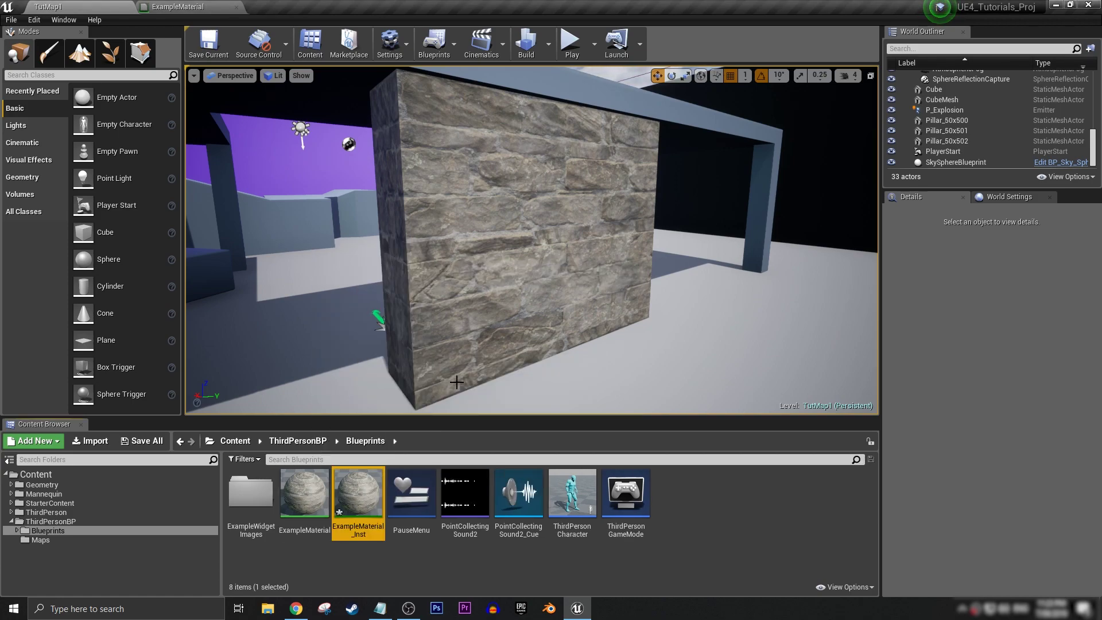
Open the ExampleMaterial_Inst material instance and save it
{"action": "double_click", "coordinate": [363, 497]}
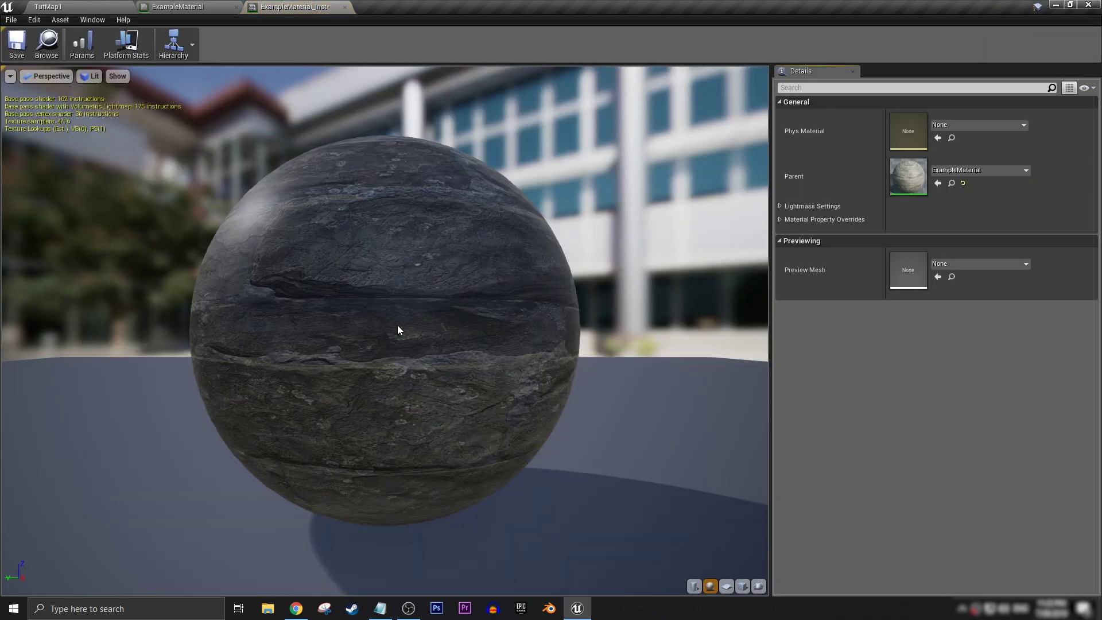
{"action": "scroll", "coordinate": [399, 329], "scroll_direction": "down", "scroll_amount": 2}
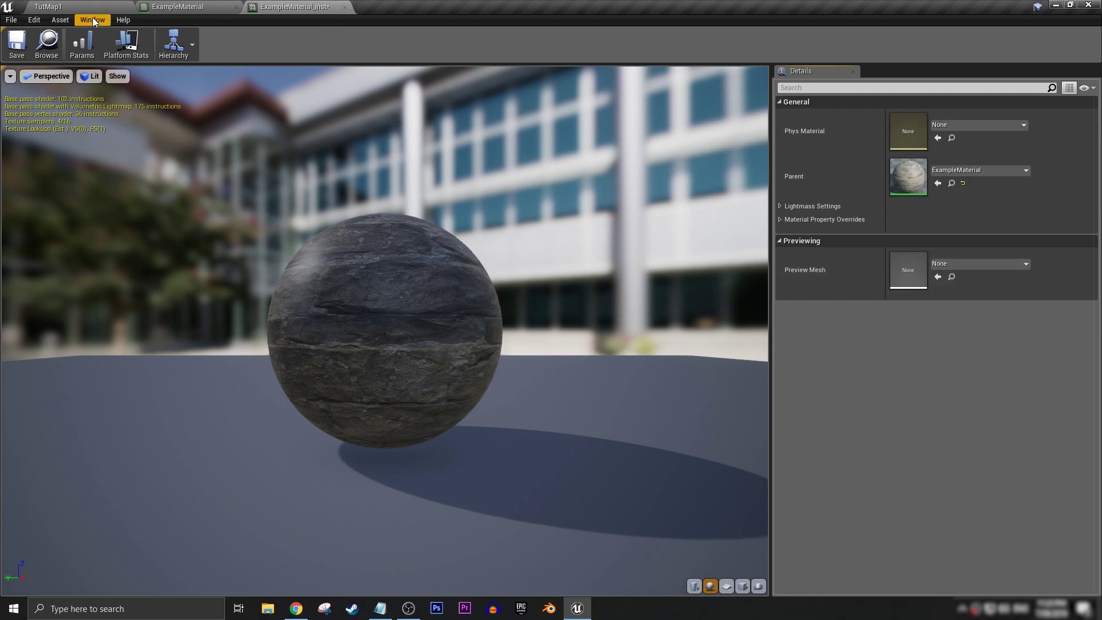
{"action": "left_click", "coordinate": [17, 44]}
In the ExampleMaterial graph, disconnect the TexCoord node from the Texture Sample and move it farther away from it
{"action": "left_click", "coordinate": [182, 7]}
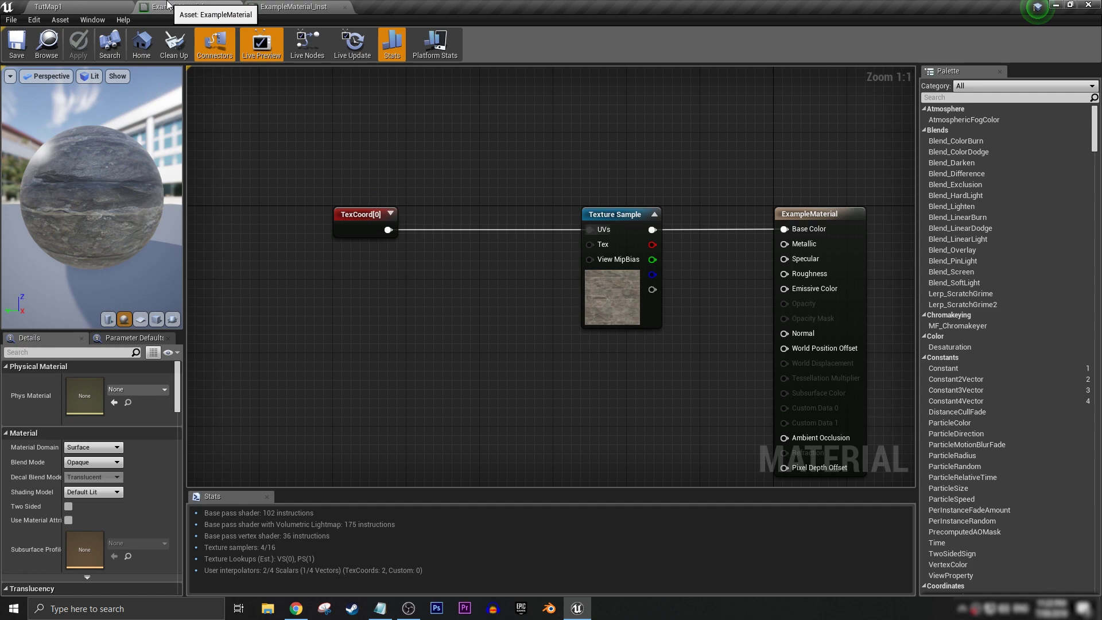
{"action": "left_click", "coordinate": [69, 7]}
{"action": "left_click", "coordinate": [204, 7]}
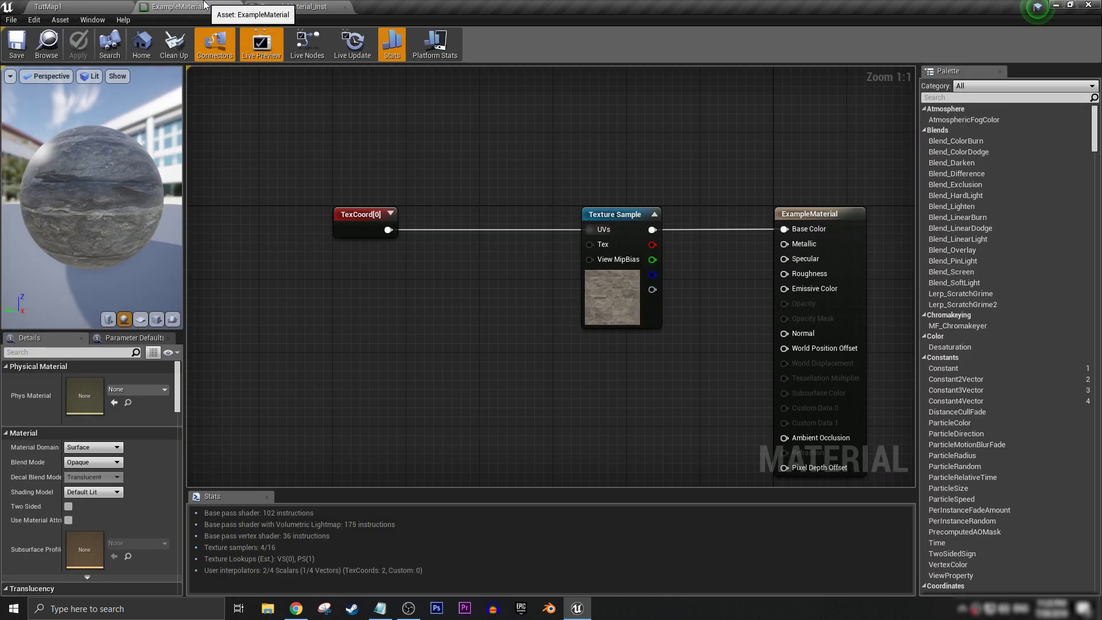
{"action": "left_click", "coordinate": [387, 230], "text": "alt"}
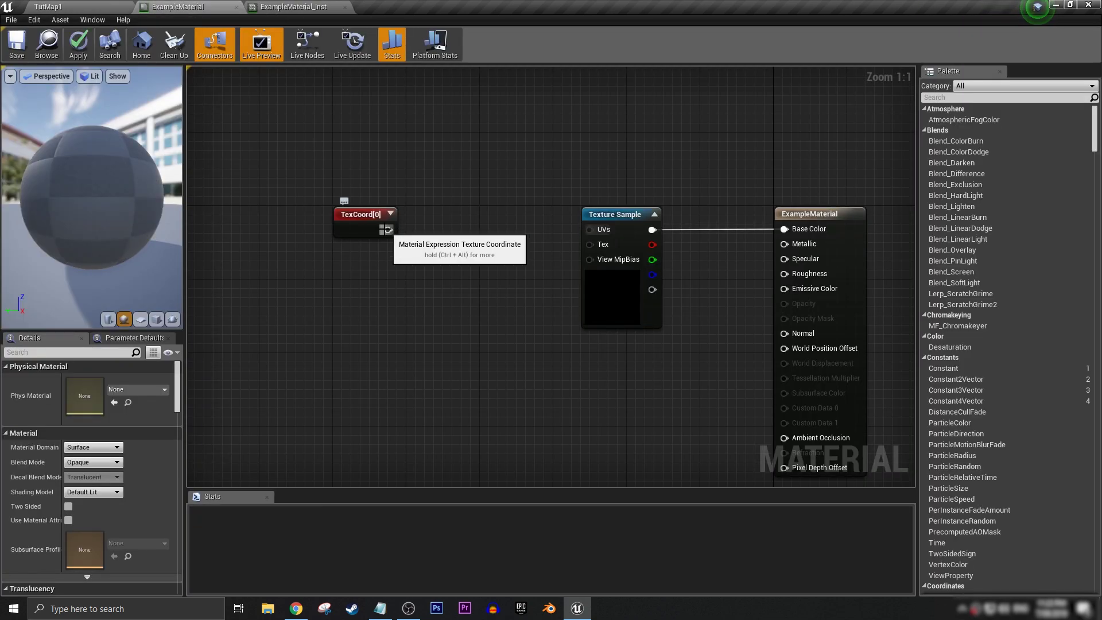
{"action": "left_click_drag", "start_coordinate": [359, 223], "coordinate": [312, 223]}
{"action": "left_click", "coordinate": [411, 230]}
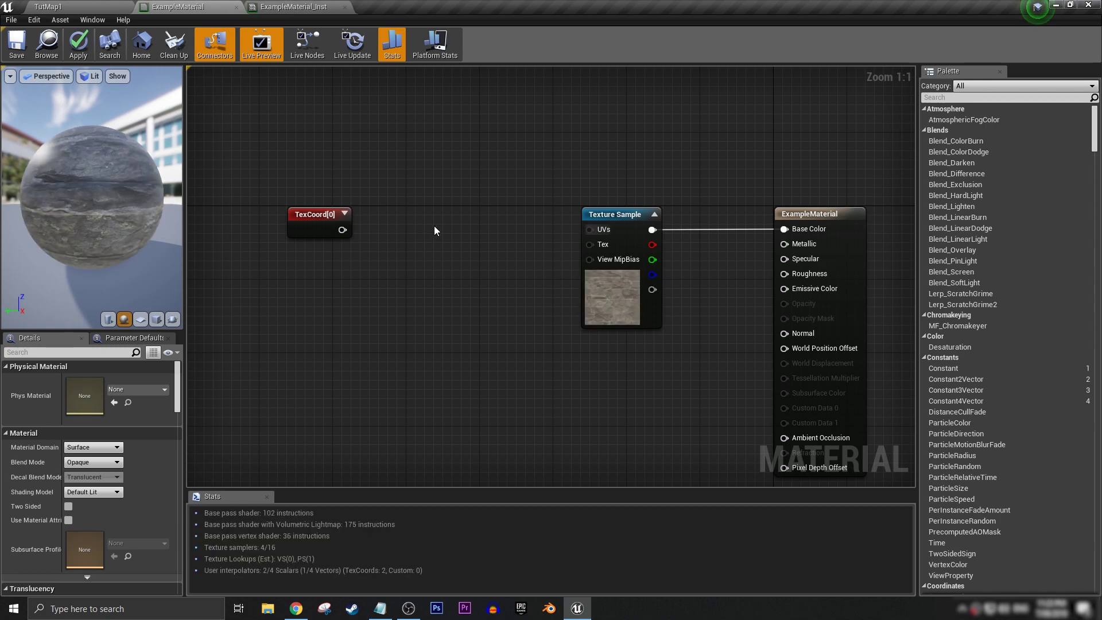
Add a Multiply node between TexCoord and Texture Sample, wiring TexCoord into A and the result into UVs
{"action": "left_click", "coordinate": [436, 222]}
{"action": "left_click_drag", "start_coordinate": [343, 230], "coordinate": [590, 229]}
{"action": "left_click", "coordinate": [492, 209]}
{"action": "left_click_drag", "start_coordinate": [466, 230], "coordinate": [468, 224]}
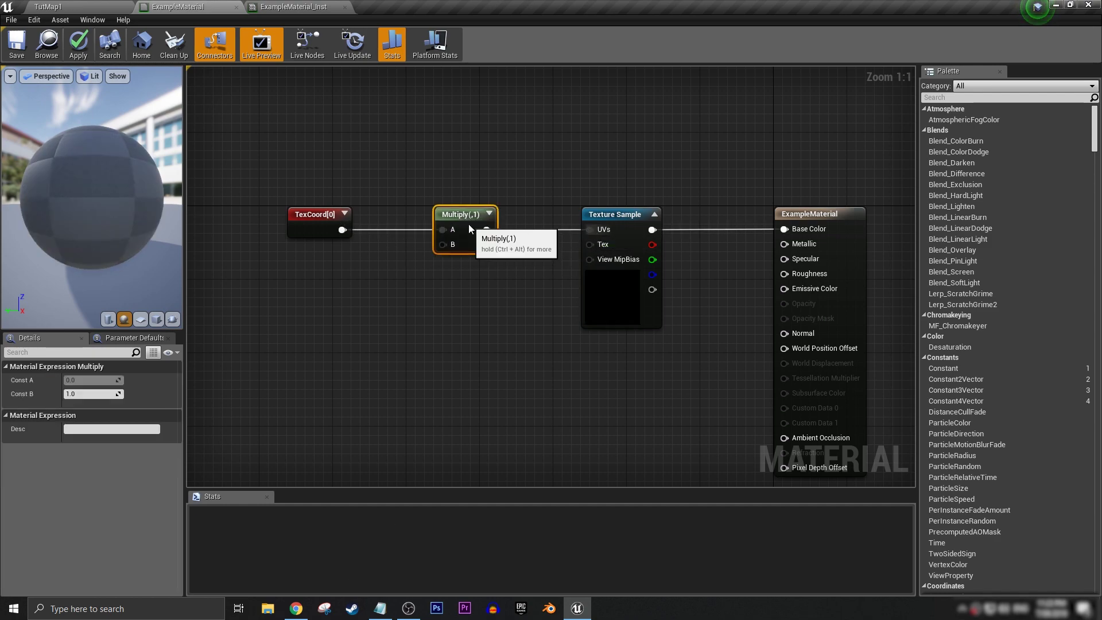
{"action": "left_click", "coordinate": [465, 276]}
Examine the TexCoord node's UTiling and VTiling settings in relation to the Multiply node
{"action": "right_click_drag", "start_coordinate": [465, 275], "coordinate": [508, 284]}
{"action": "left_click_drag", "start_coordinate": [485, 252], "coordinate": [456, 347]}
{"action": "left_click", "coordinate": [404, 278]}
{"action": "left_click", "coordinate": [374, 221]}
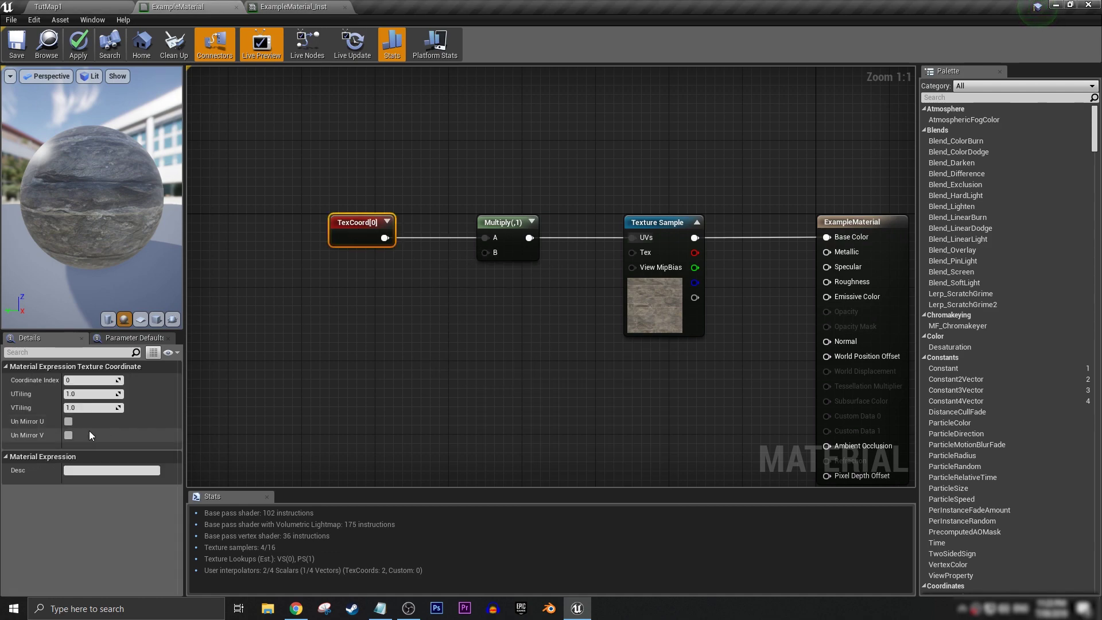
{"action": "left_click", "coordinate": [463, 340]}
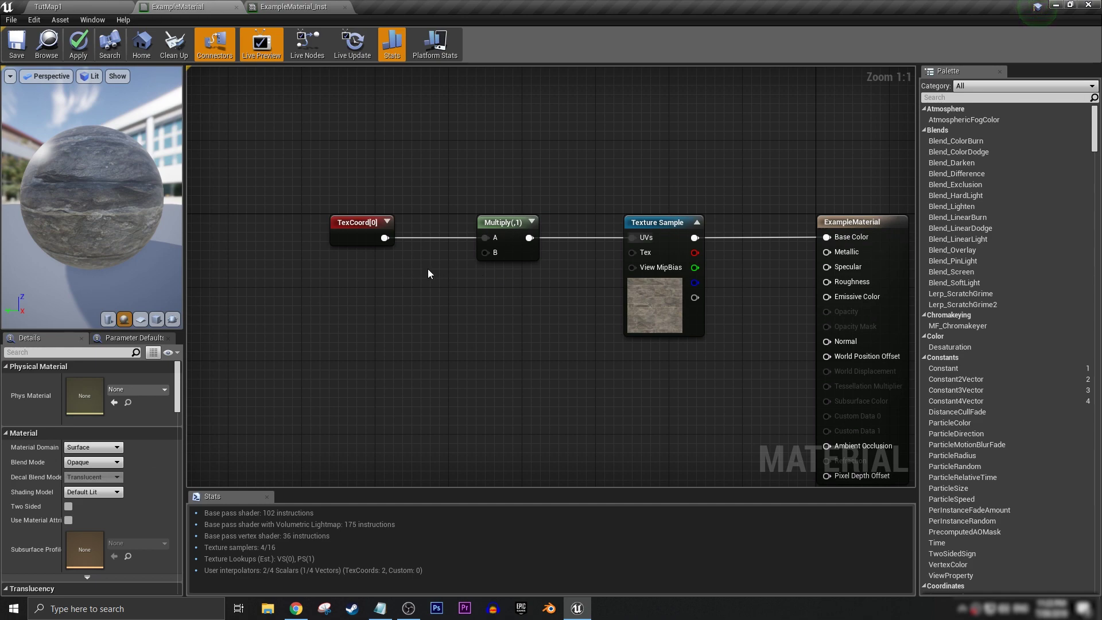
{"action": "left_click", "coordinate": [361, 228]}
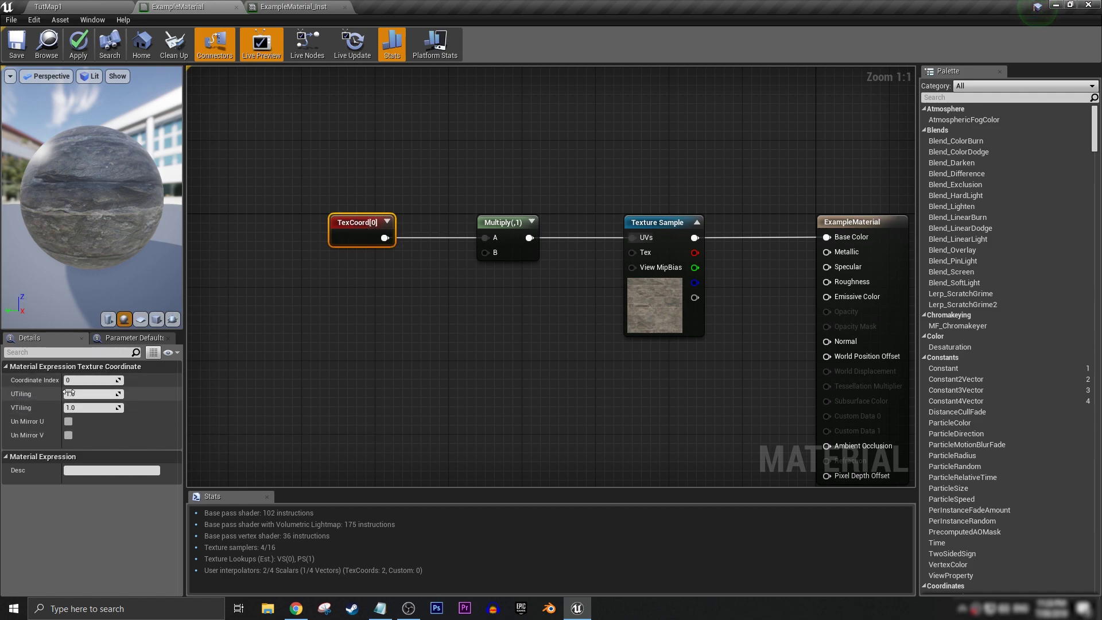
{"action": "left_click", "coordinate": [320, 359]}
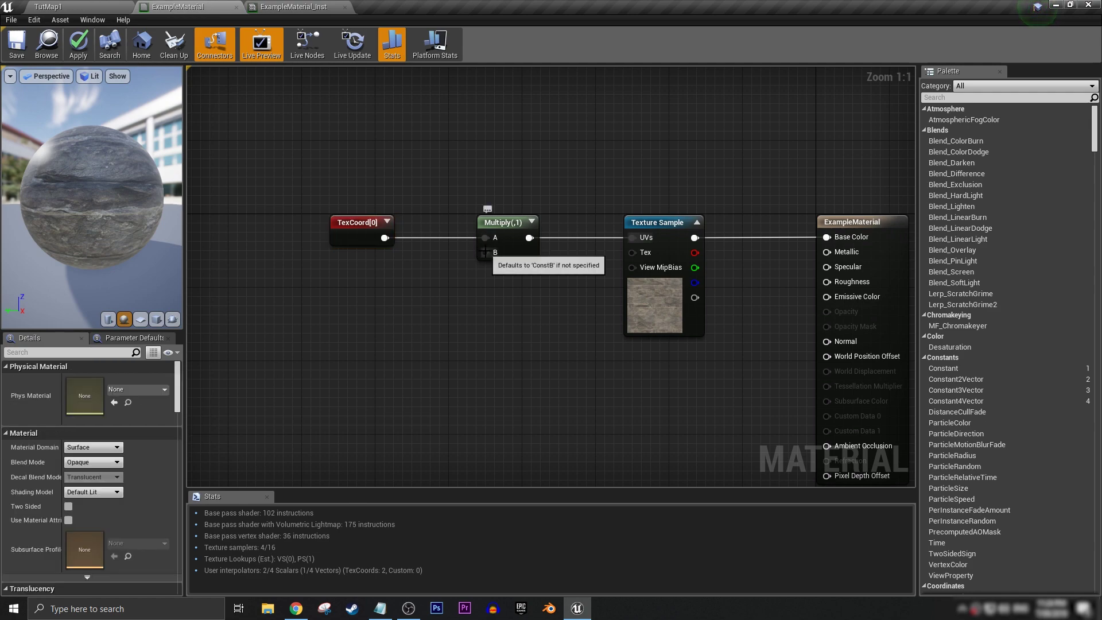
Add a scalar parameter named Texture Scale below the Multiply node and wire it into Multiply's B input
{"action": "mouse_move", "coordinate": [485, 252]}
{"action": "left_mouse_down"}
{"action": "mouse_move", "coordinate": [499, 283]}
{"action": "mouse_move", "coordinate": [485, 252]}
{"action": "left_mouse_up"}
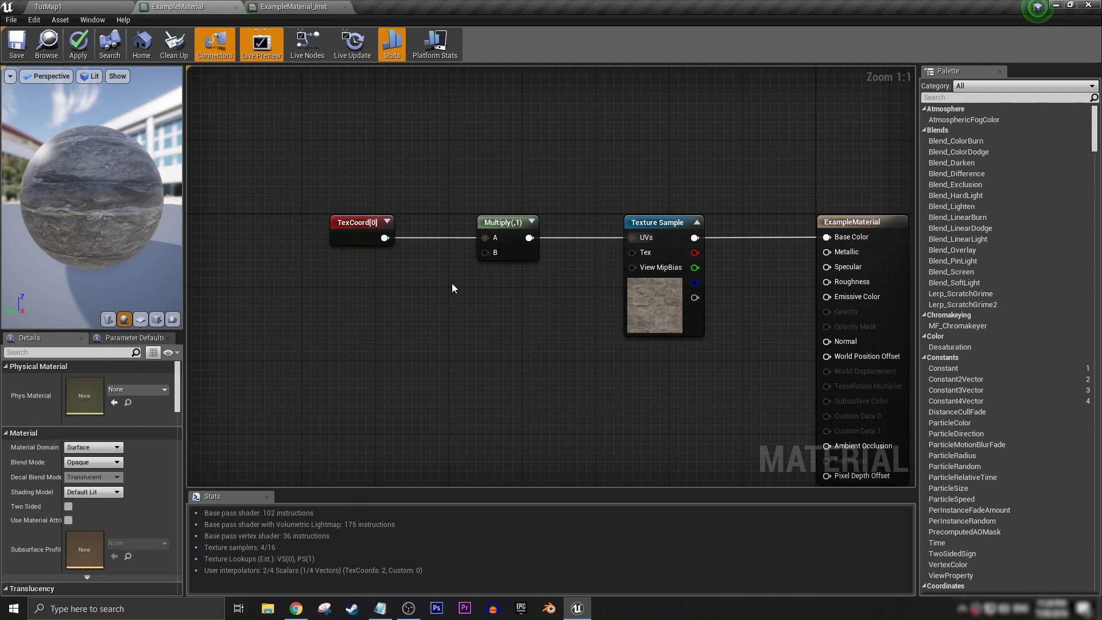
{"action": "left_click", "coordinate": [427, 307]}
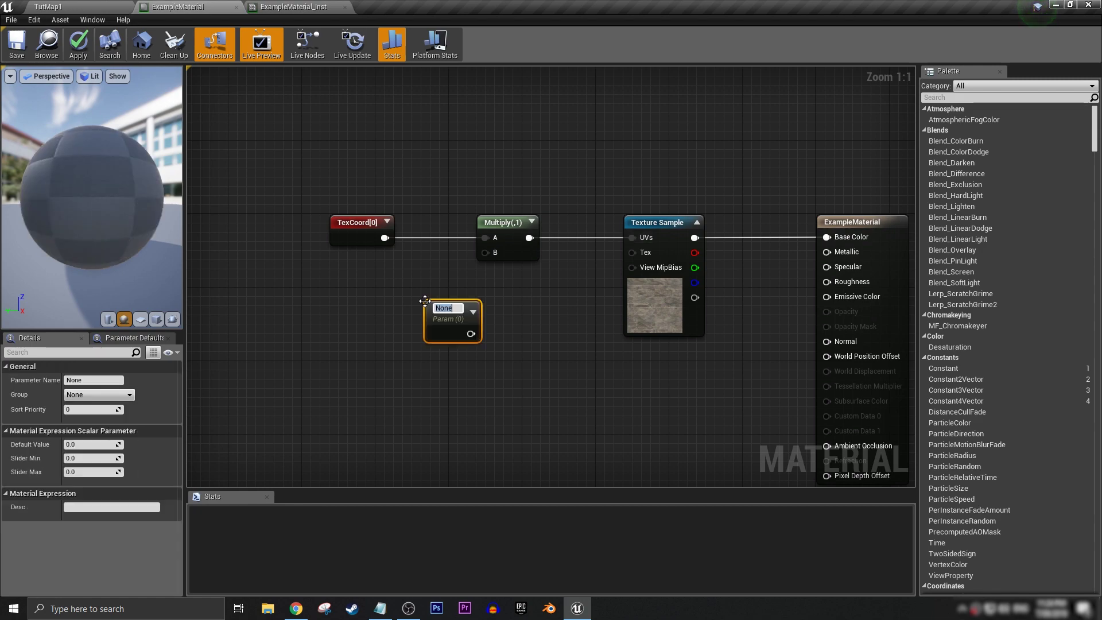
{"action": "type", "text": "ssssss"}
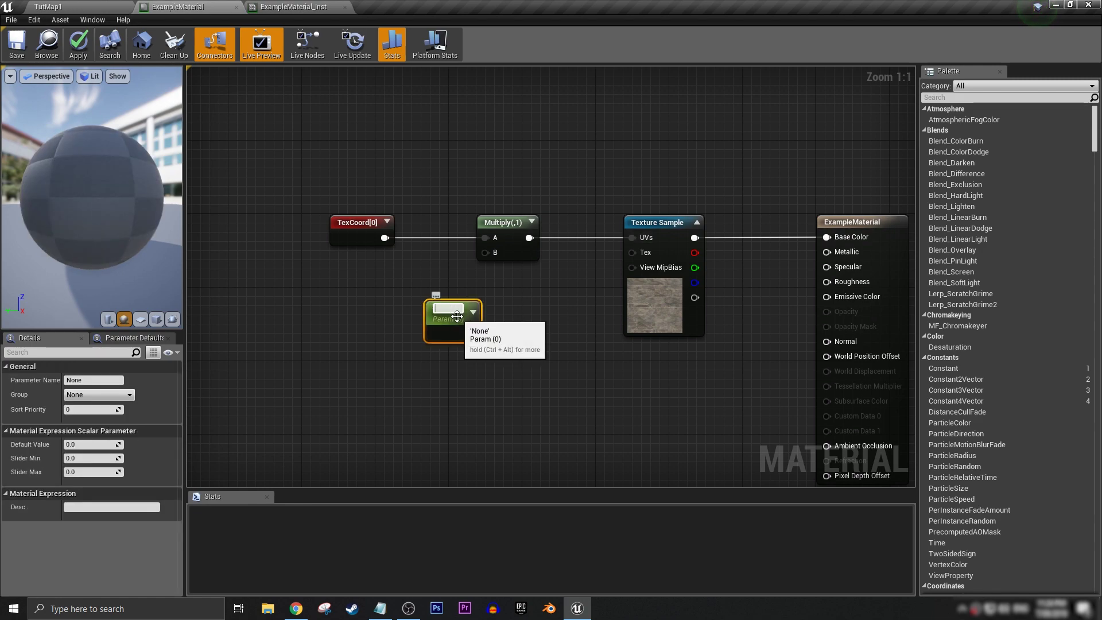
{"action": "type", "text": "Texture Scale"}
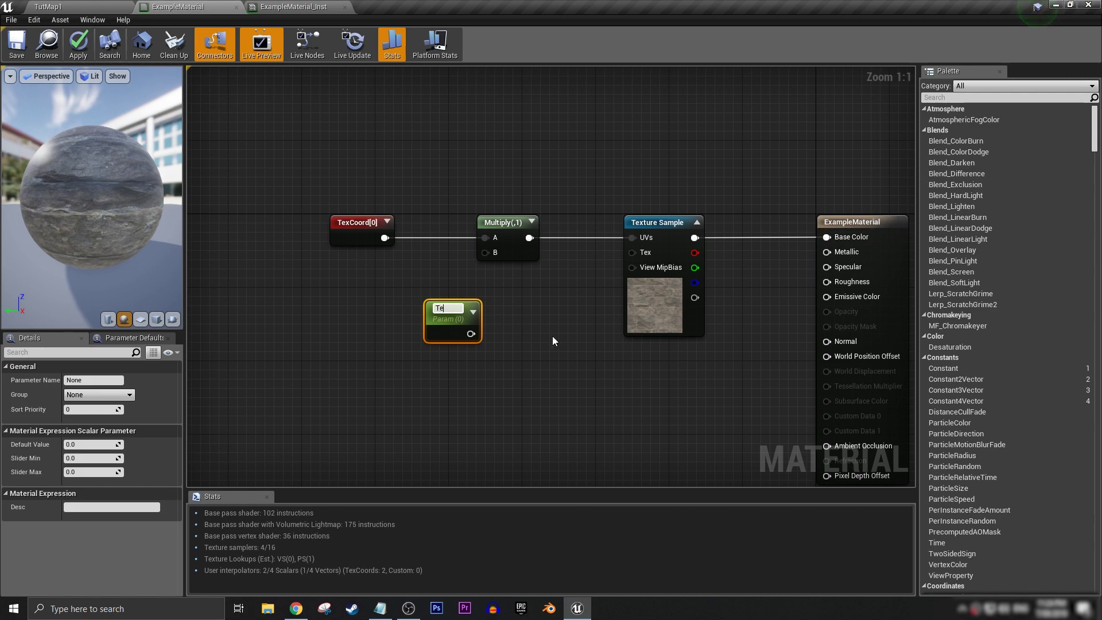
{"action": "key", "text": "Return"}
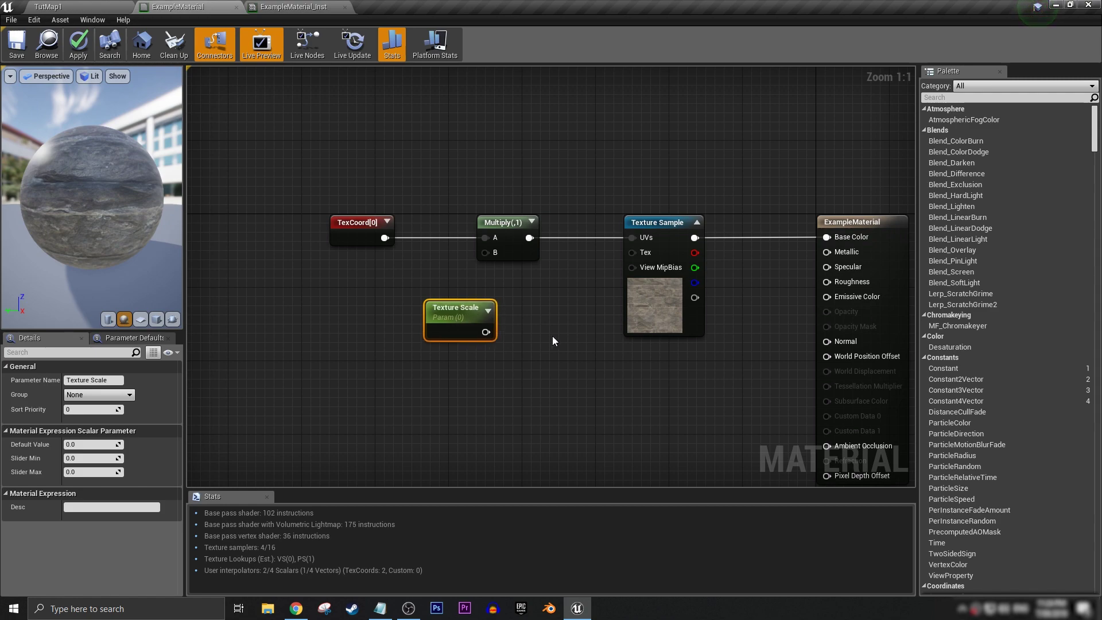
{"action": "left_click_drag", "start_coordinate": [486, 332], "coordinate": [487, 252]}
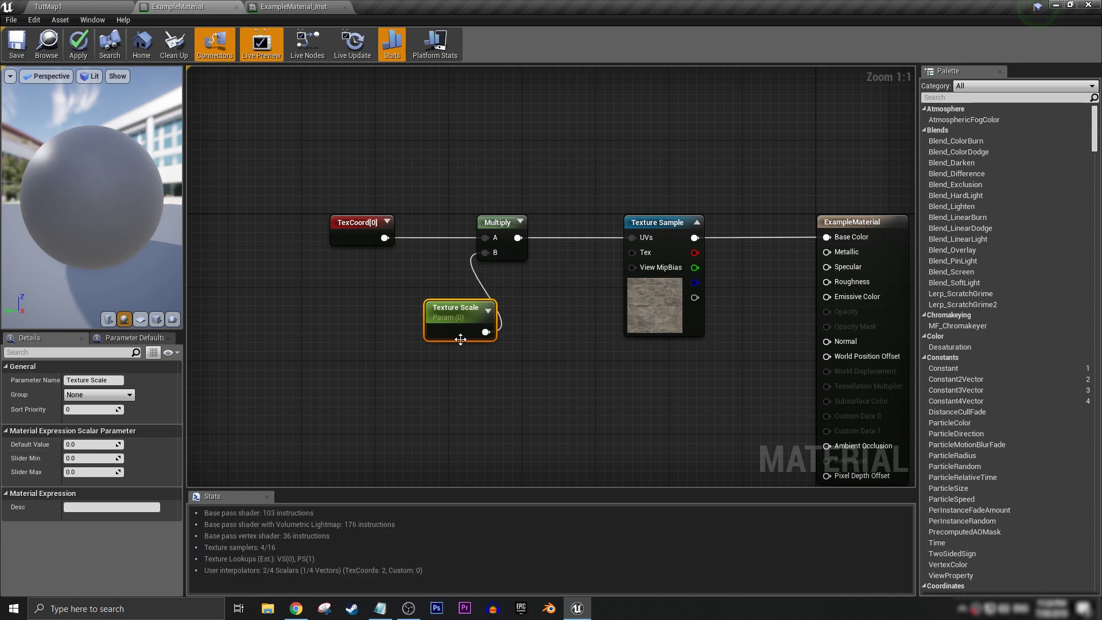
Set the Texture Scale parameter's default value to 1 and check the material on the preview sphere
{"action": "left_click", "coordinate": [96, 444]}
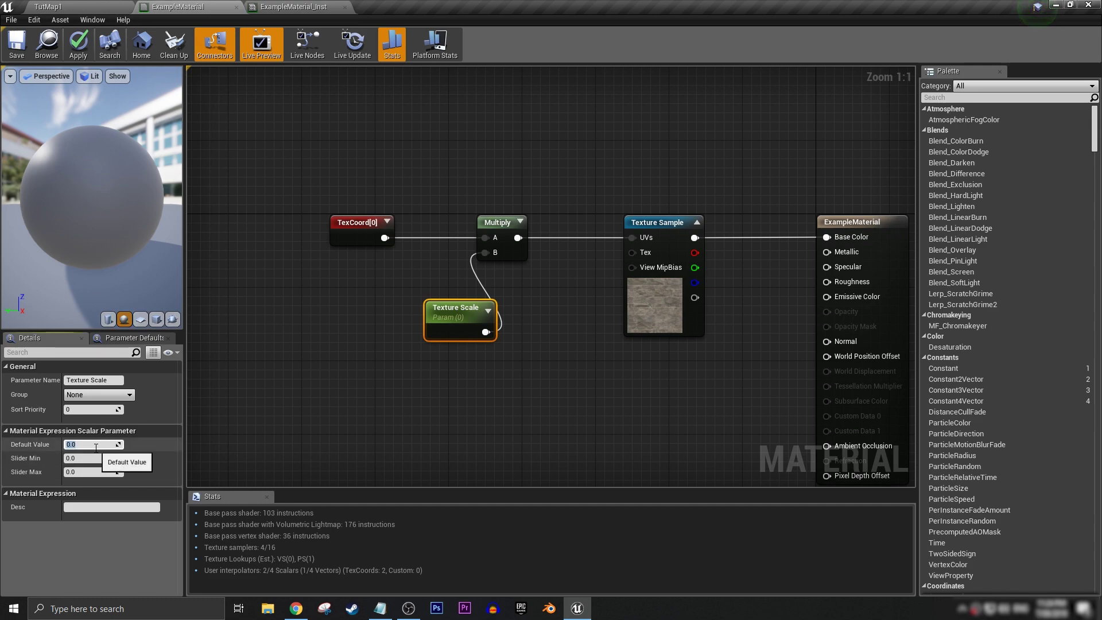
{"action": "type", "text": "1"}
{"action": "key", "text": "Return"}
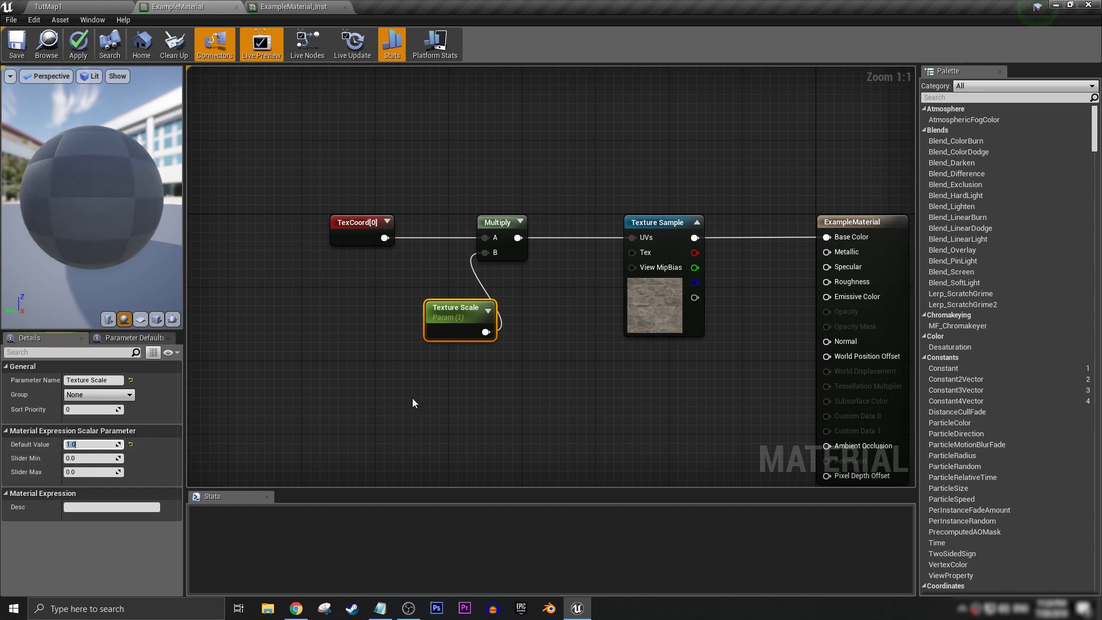
{"action": "mouse_move", "coordinate": [67, 175]}
{"action": "left_mouse_down"}
{"action": "mouse_move", "coordinate": [103, 172]}
{"action": "mouse_move", "coordinate": [79, 174]}
{"action": "left_mouse_up"}
{"action": "left_click", "coordinate": [466, 367]}
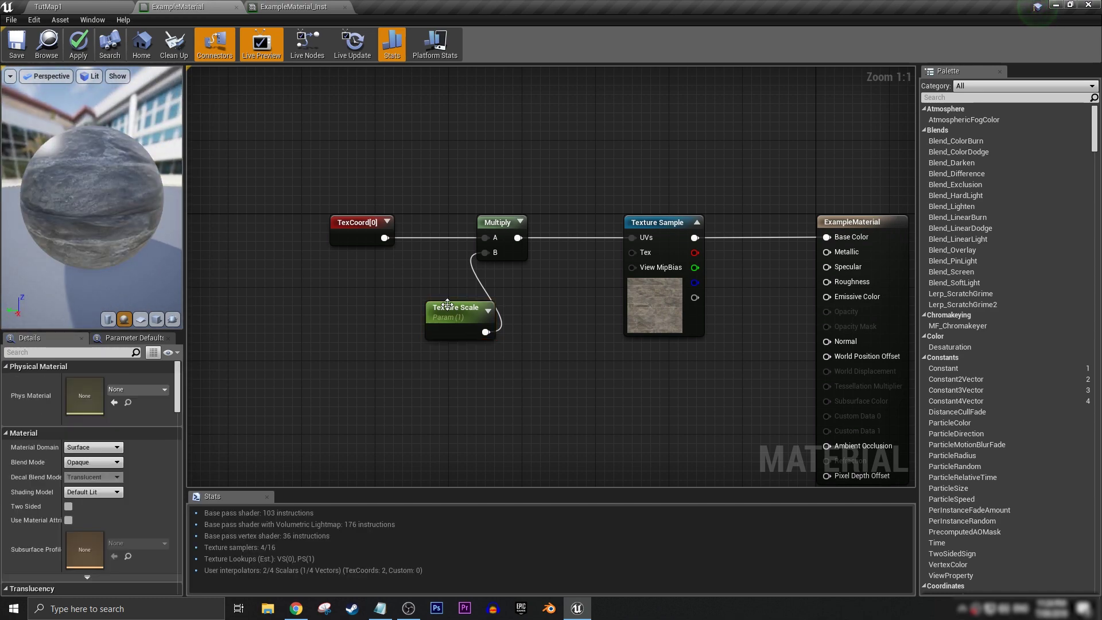
Move the Texture Scale node closer beneath TexCoord, then apply and save ExampleMaterial
{"action": "left_click_drag", "start_coordinate": [449, 311], "coordinate": [409, 290]}
{"action": "left_click", "coordinate": [476, 343]}
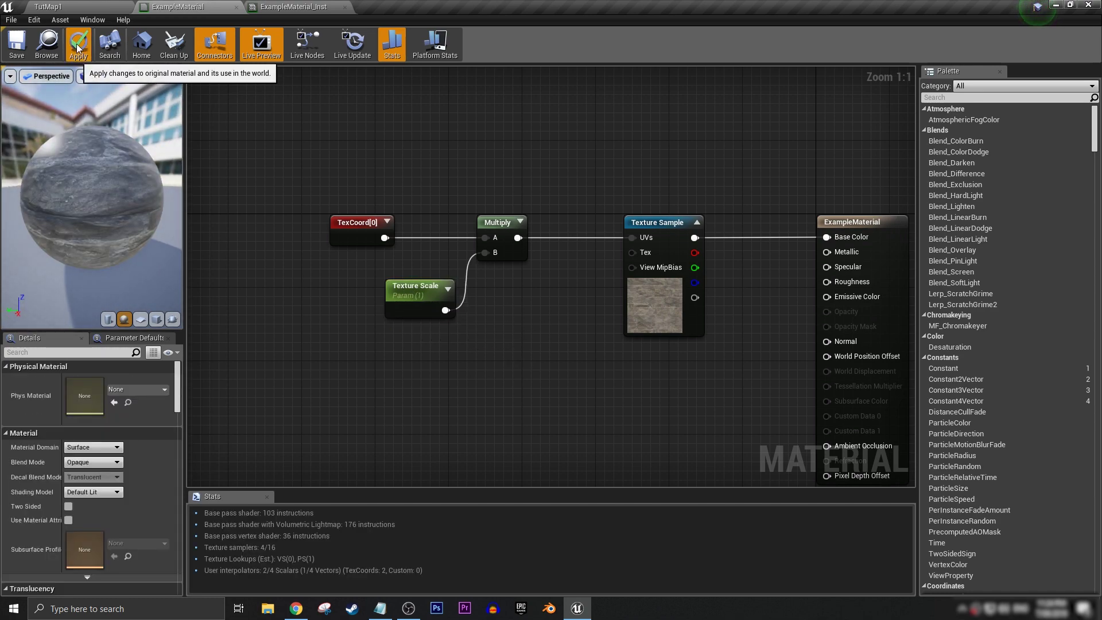
{"action": "left_click", "coordinate": [76, 57]}
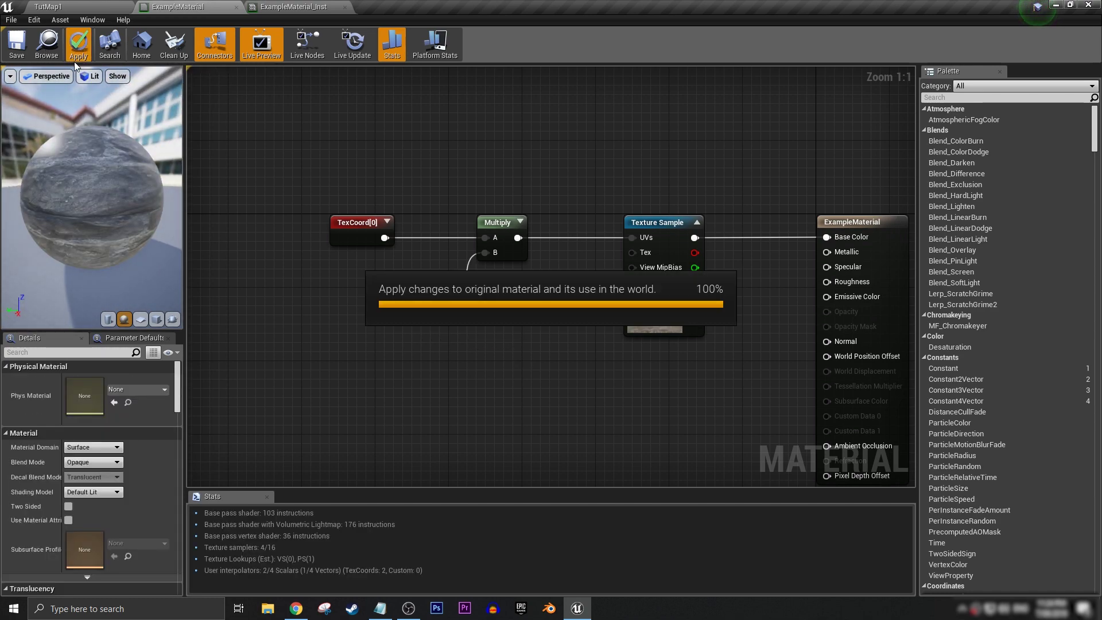
{"action": "left_click", "coordinate": [17, 49]}
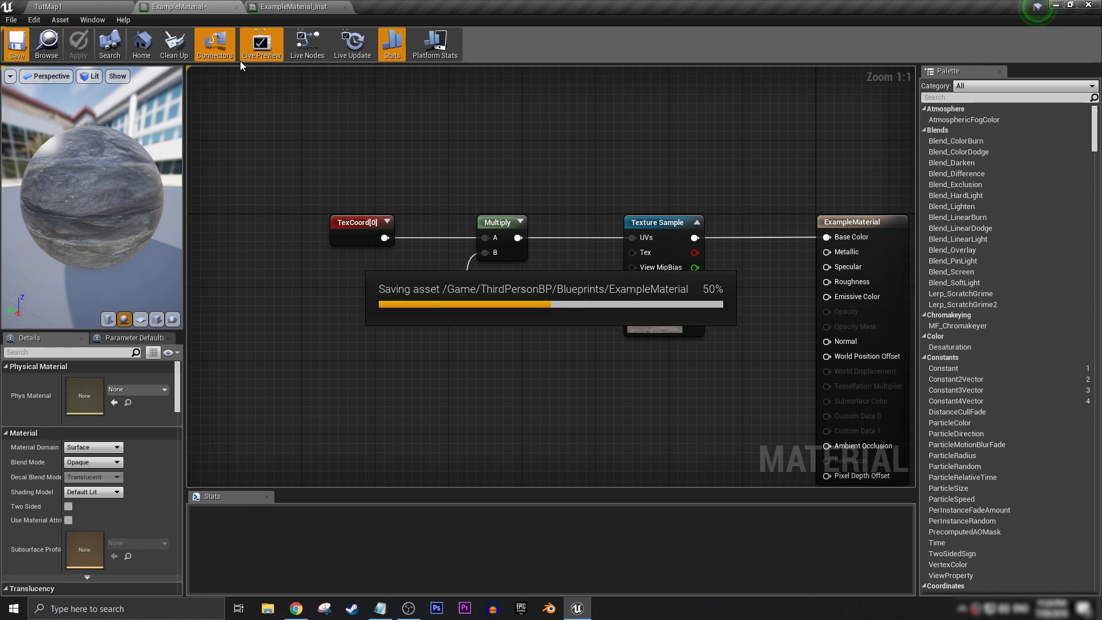
Enable the Texture Scale parameter override in the ExampleMaterial_Inst material instance
{"action": "left_click", "coordinate": [296, 7]}
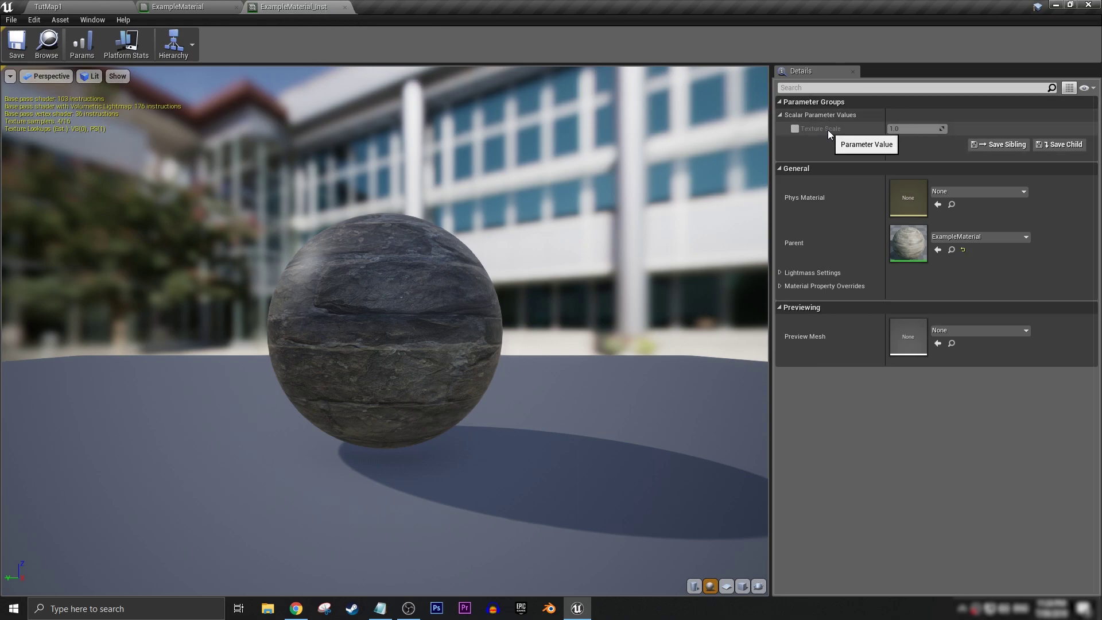
{"action": "left_click", "coordinate": [795, 129]}
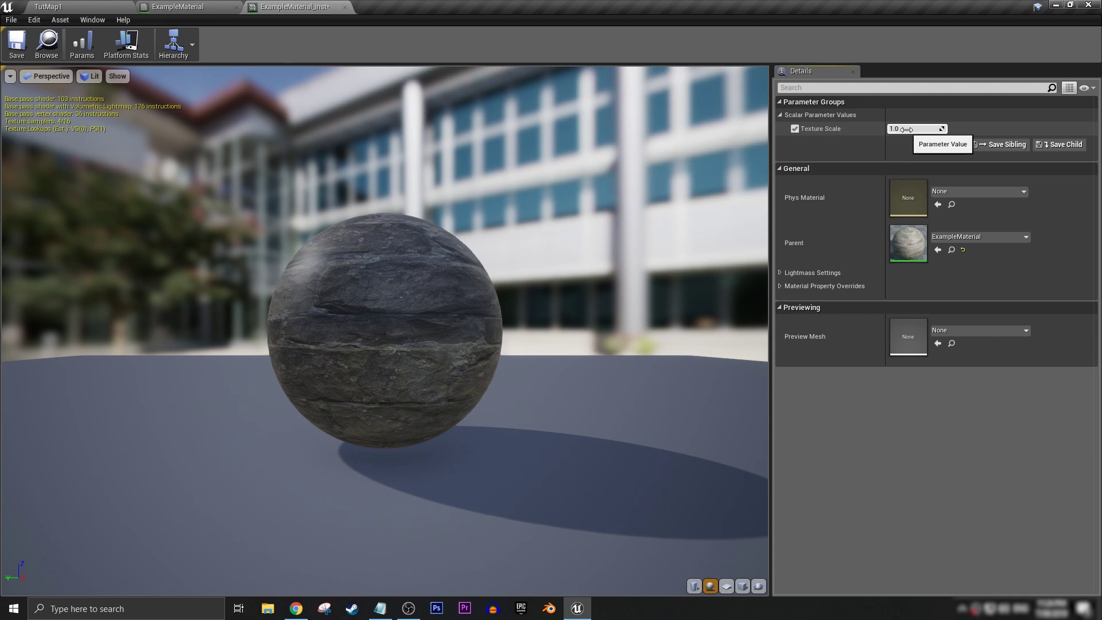
In the TutMap1 level, assign ExampleMaterial_Inst to the stone wall cube in place of ExampleMaterial
{"action": "left_click", "coordinate": [63, 7]}
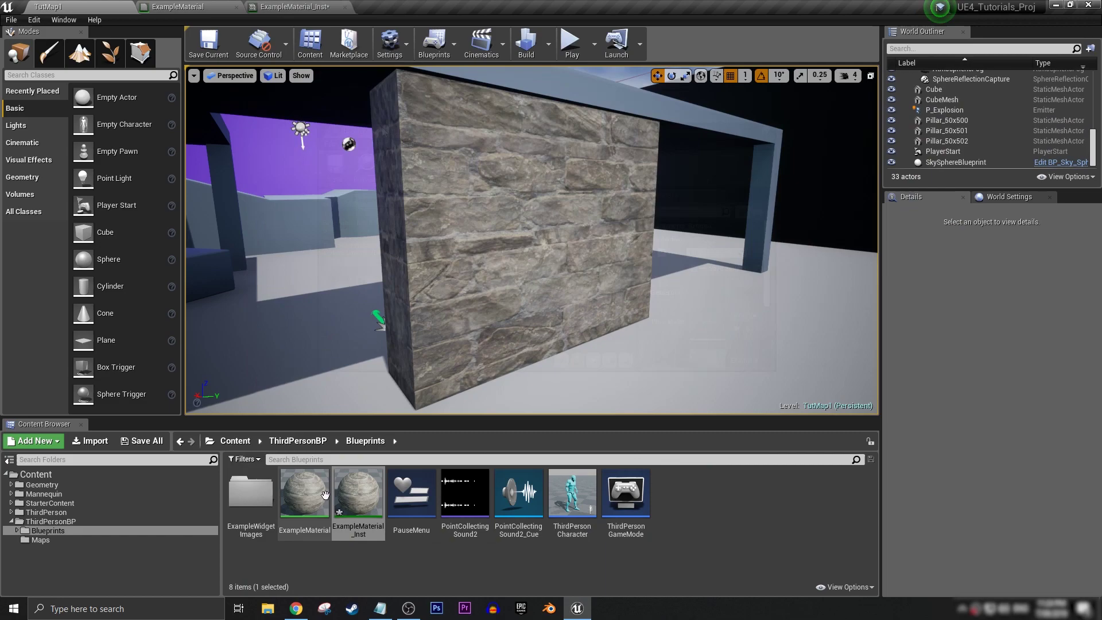
{"action": "left_click", "coordinate": [565, 255]}
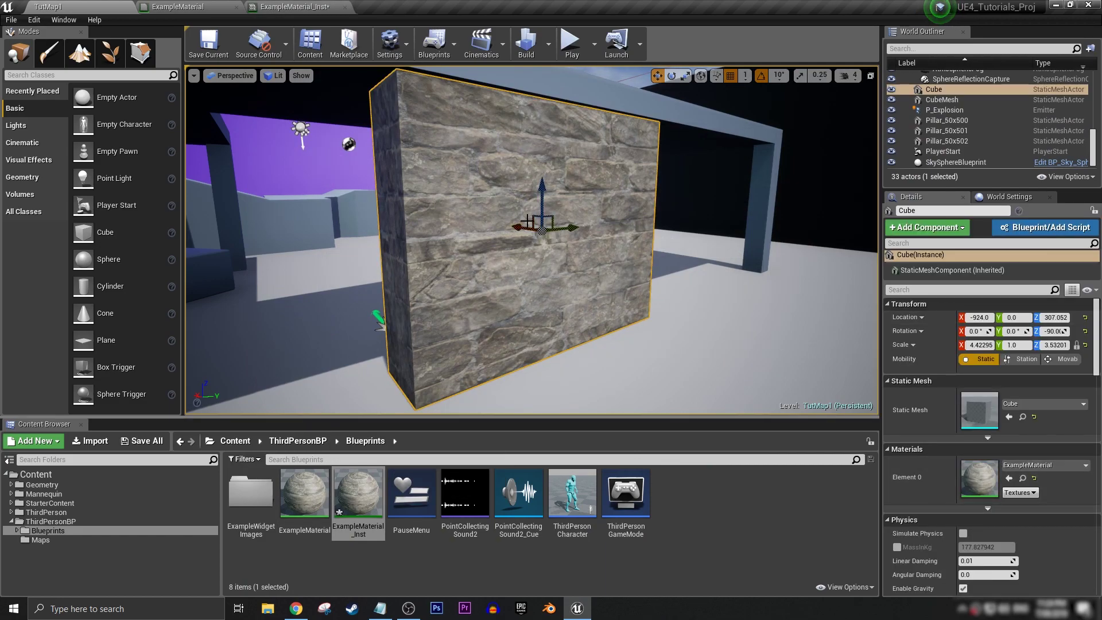
{"action": "left_click", "coordinate": [304, 493]}
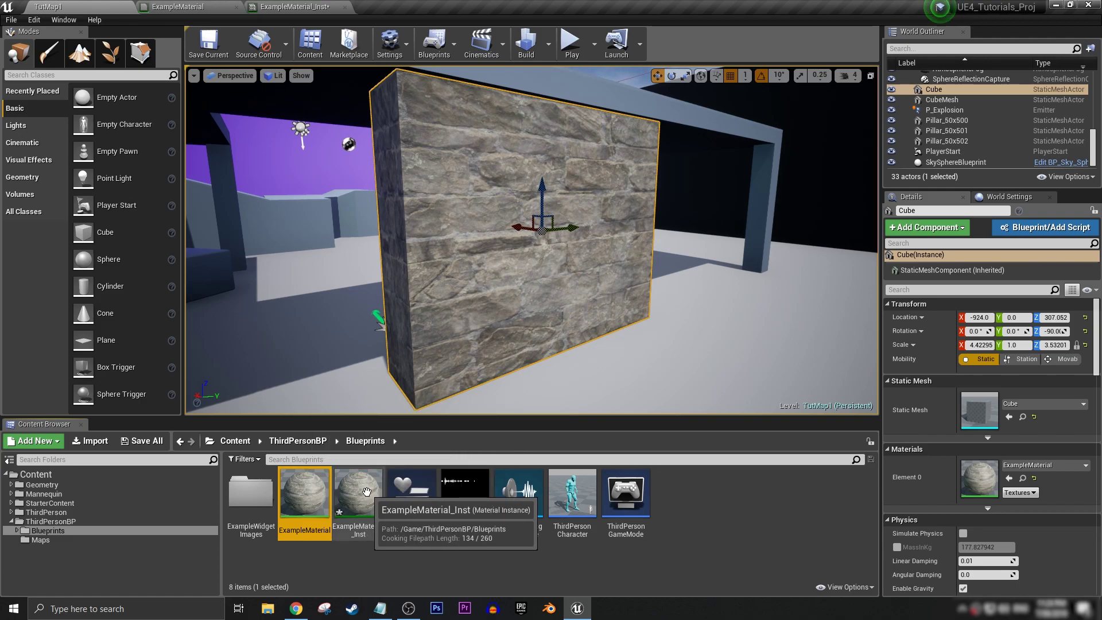
{"action": "left_click", "coordinate": [360, 493]}
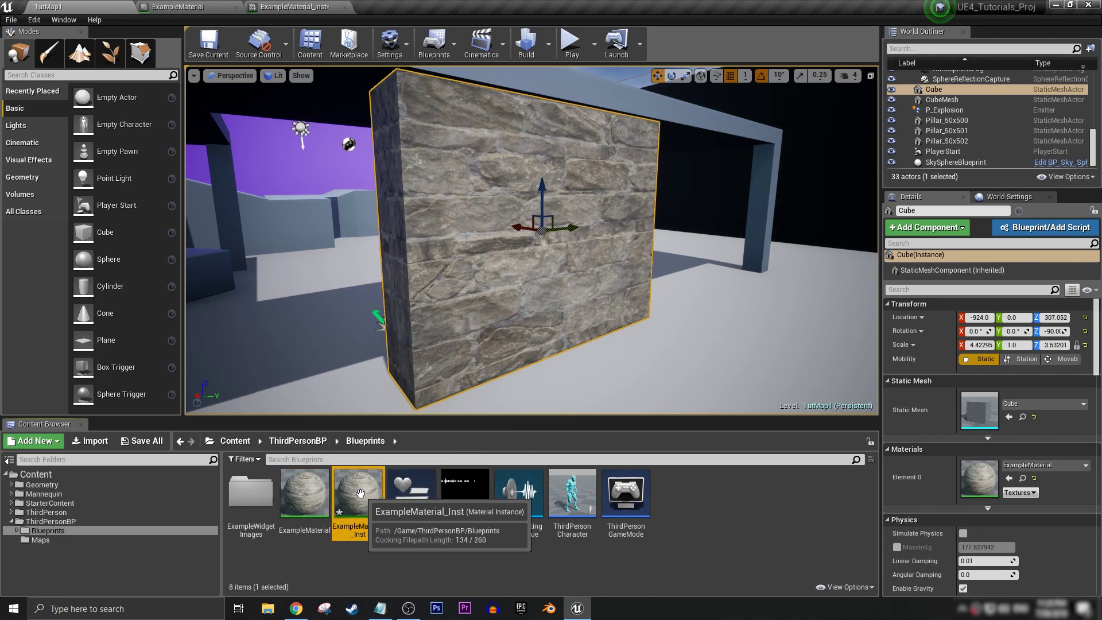
{"action": "left_click_drag", "start_coordinate": [360, 494], "coordinate": [489, 237]}
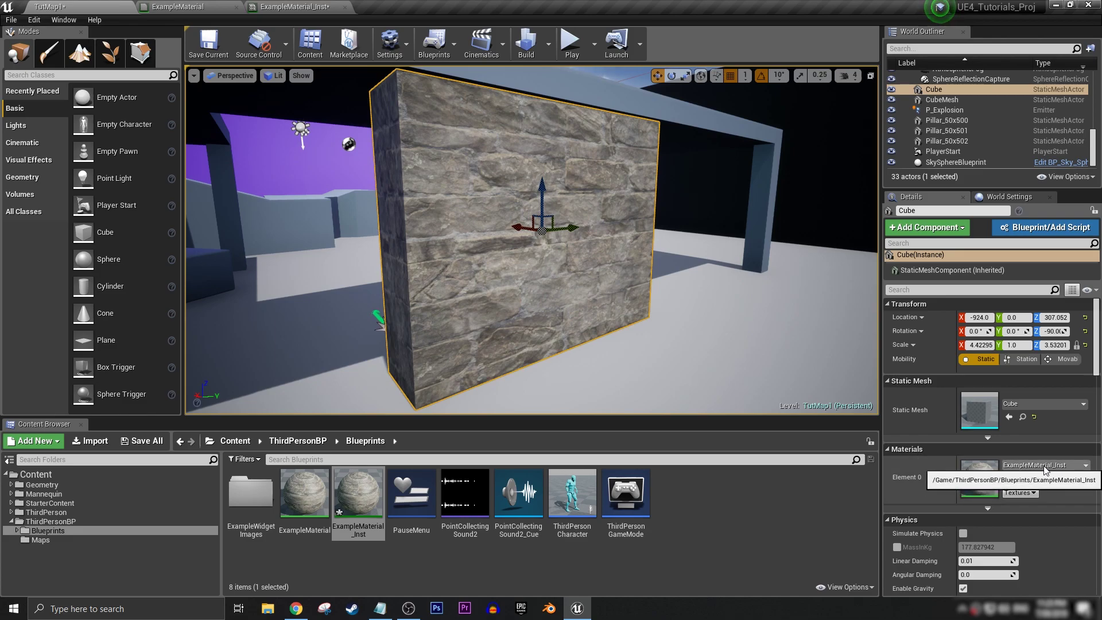
Detach the ExampleMaterial_Inst editor as a floating window beside the wall and widen its parameter details
{"action": "left_click_drag", "start_coordinate": [294, 6], "coordinate": [643, 335]}
{"action": "left_click_drag", "start_coordinate": [779, 336], "coordinate": [762, 320]}
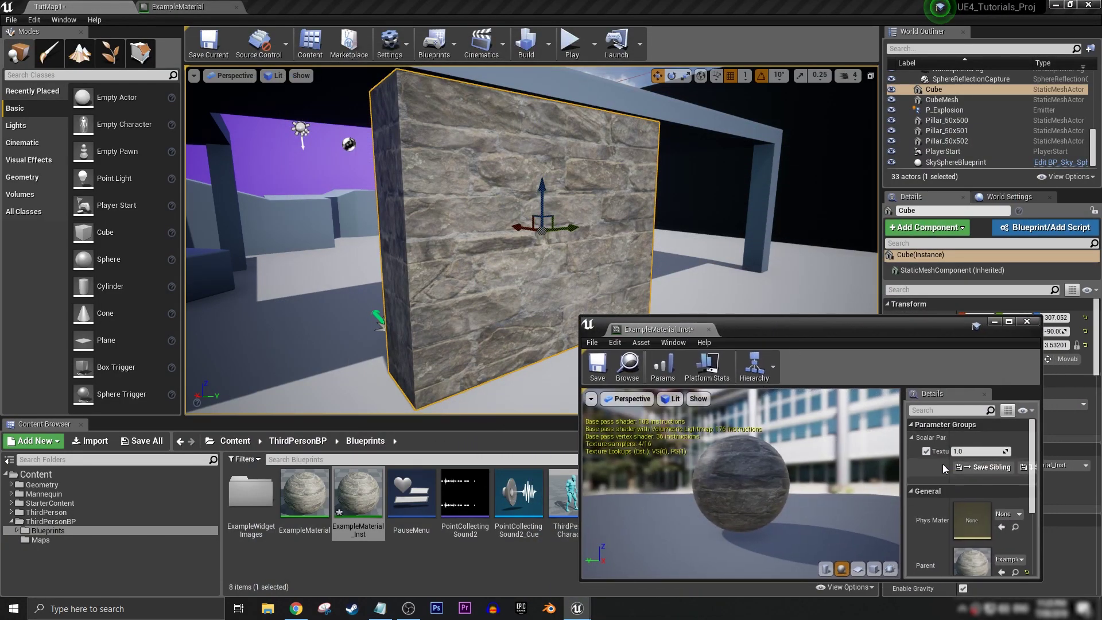
{"action": "left_click_drag", "start_coordinate": [905, 449], "coordinate": [835, 449]}
Try different Texture Scale values in the instance, such as about 0.75 and 1.07, to compare the wall's tiling
{"action": "left_click_drag", "start_coordinate": [916, 449], "coordinate": [946, 449]}
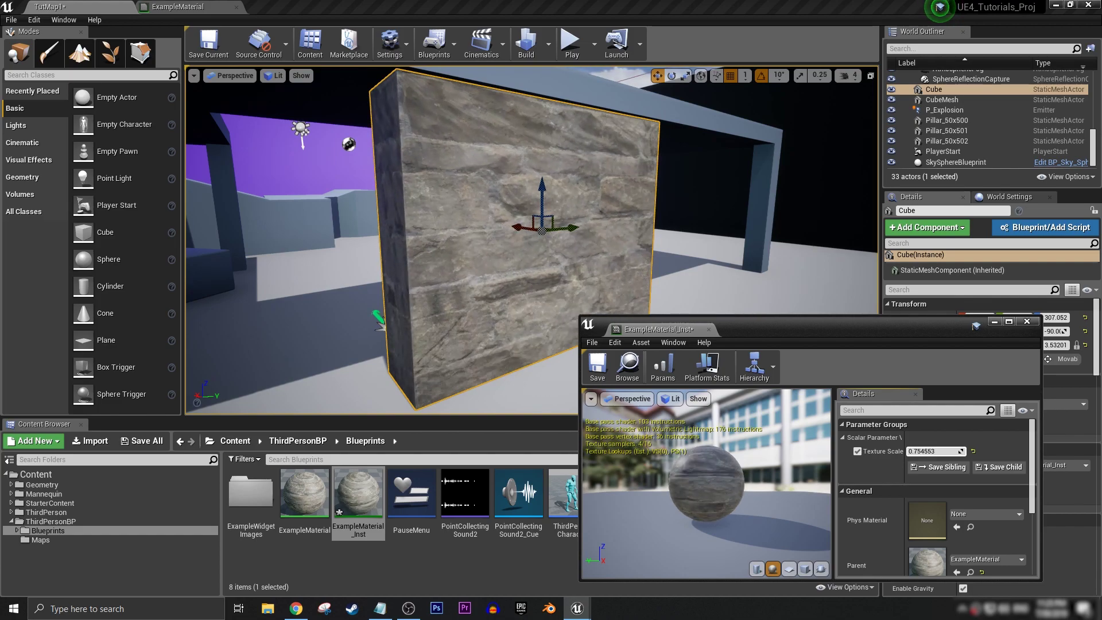
{"action": "mouse_move", "coordinate": [935, 449]}
{"action": "left_mouse_down"}
{"action": "mouse_move", "coordinate": [952, 449]}
{"action": "mouse_move", "coordinate": [937, 449]}
{"action": "left_mouse_up"}
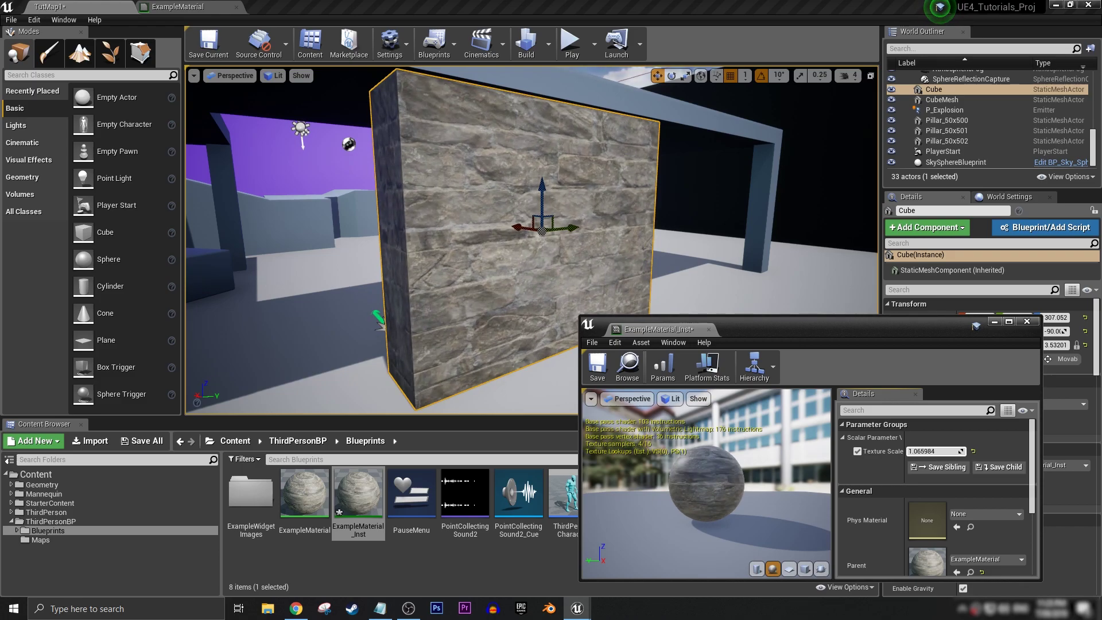
{"action": "left_click_drag", "start_coordinate": [938, 449], "coordinate": [949, 450]}
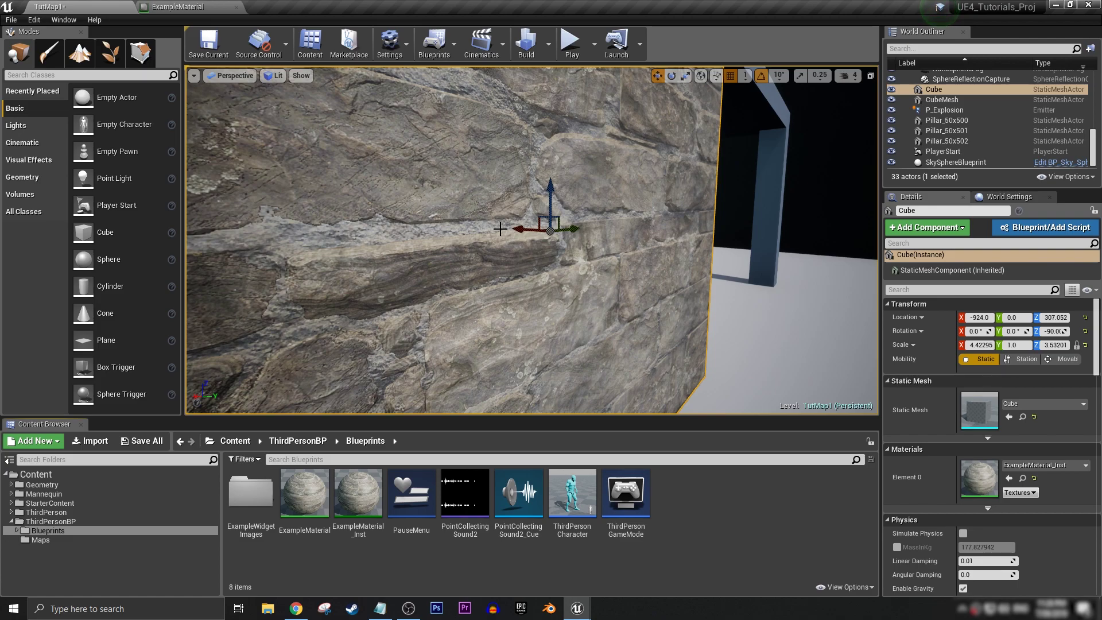
Add a second Texture Sample node to the ExampleMaterial graph and align it beneath the existing one
{"action": "left_click", "coordinate": [178, 6]}
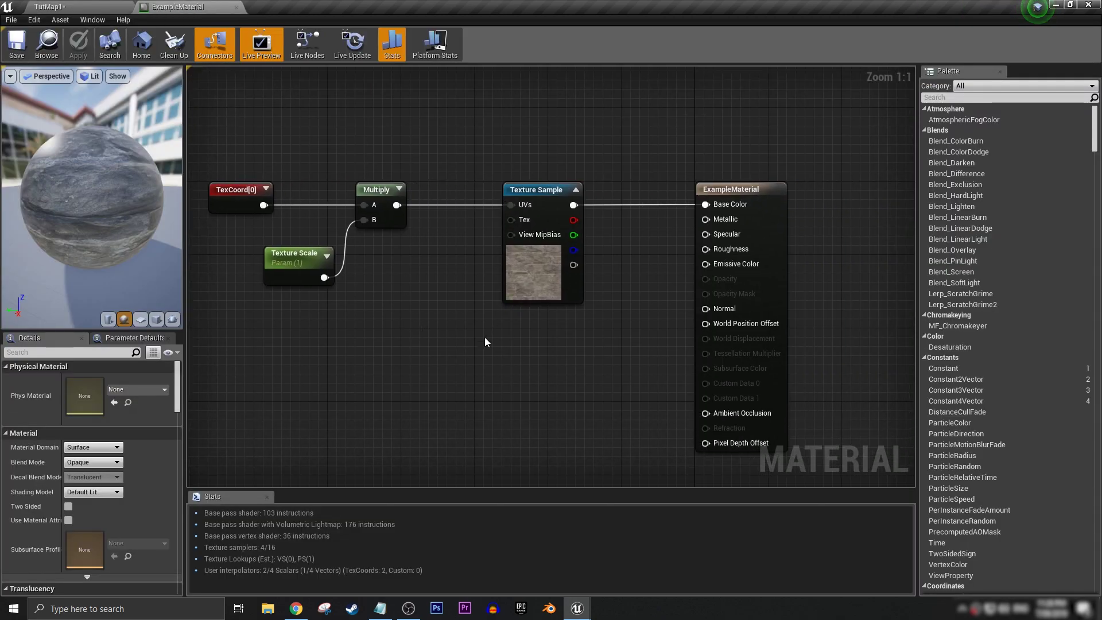
{"action": "right_click", "coordinate": [484, 342]}
{"action": "type", "text": "texture"}
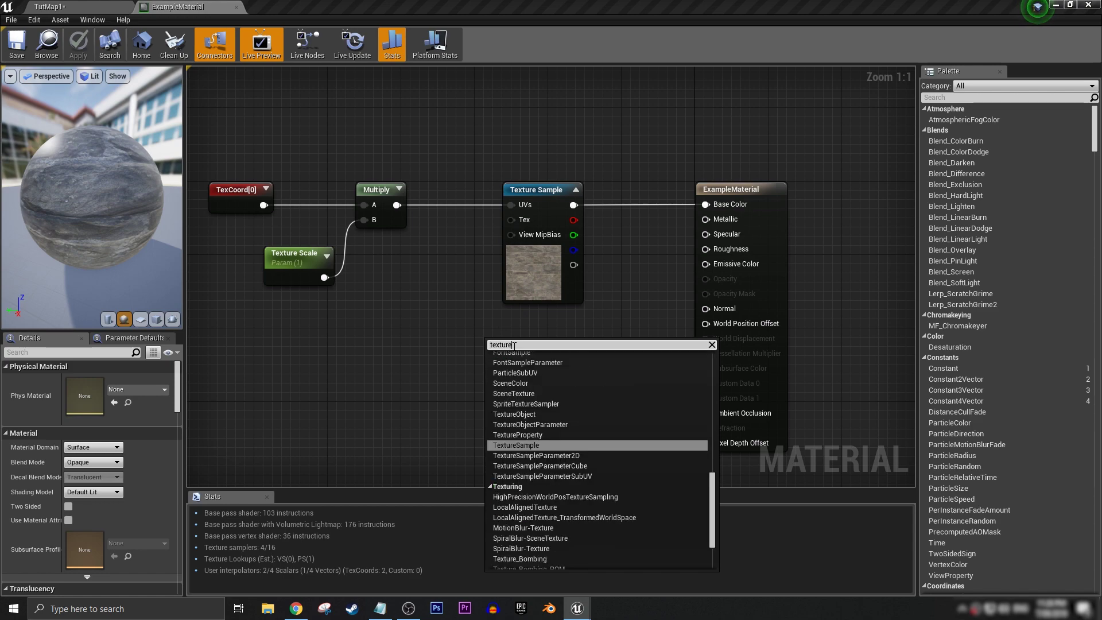
{"action": "type", "text": " sam"}
{"action": "key", "text": "Return"}
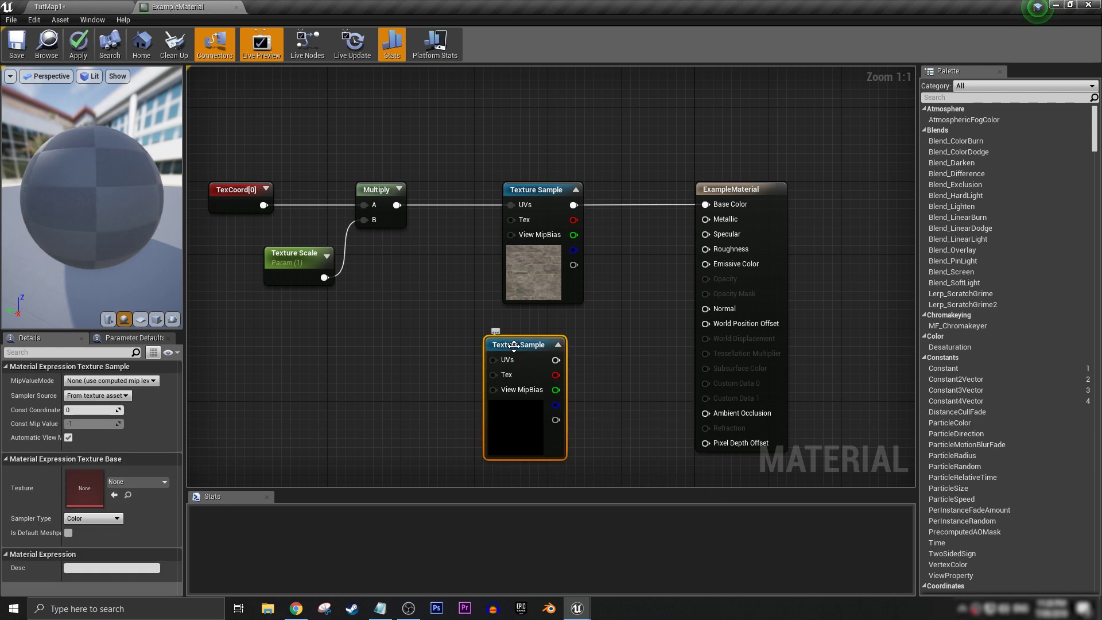
{"action": "left_click_drag", "start_coordinate": [514, 345], "coordinate": [535, 333]}
Assign T_Brick_Cut_Stone_N to the new Texture Sample and wire its output into the material's Normal input
{"action": "left_click", "coordinate": [138, 481]}
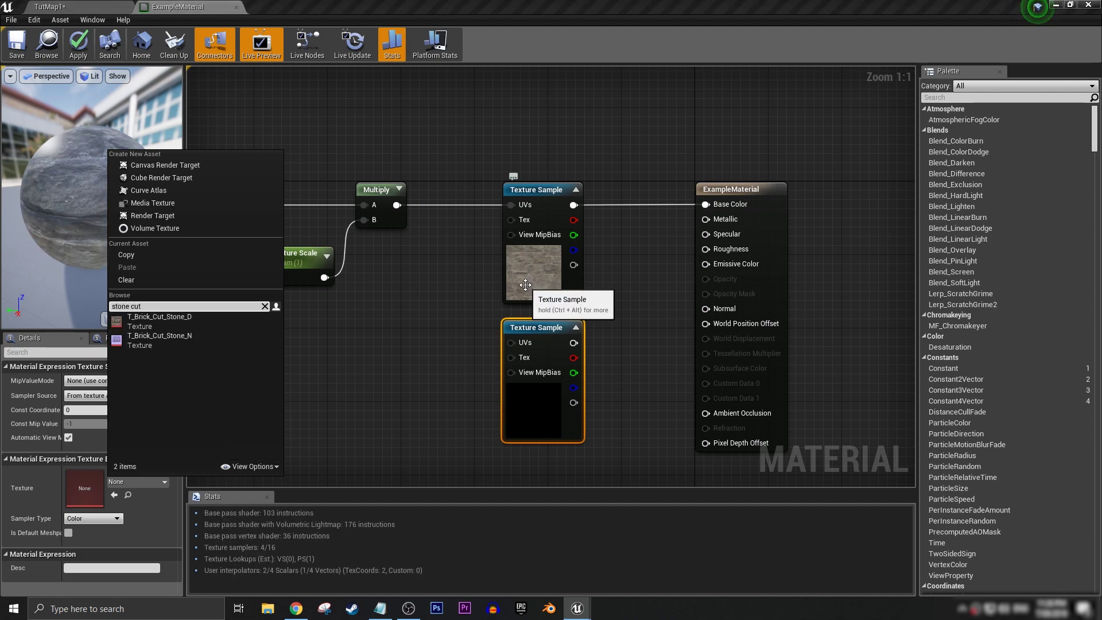
{"action": "left_click", "coordinate": [187, 342]}
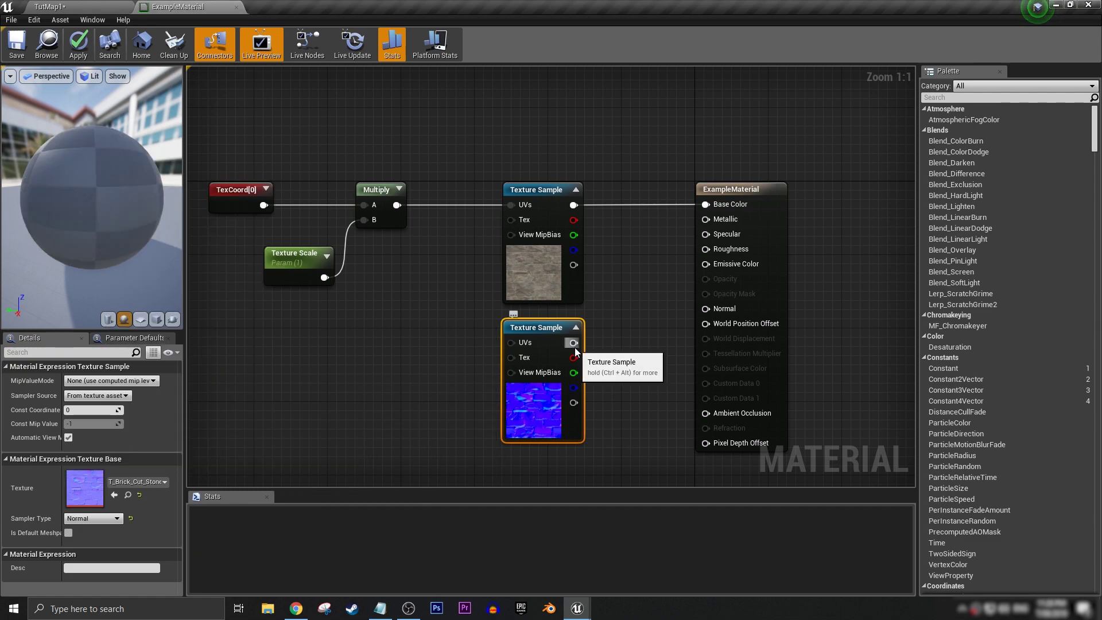
{"action": "left_click_drag", "start_coordinate": [574, 343], "coordinate": [706, 308]}
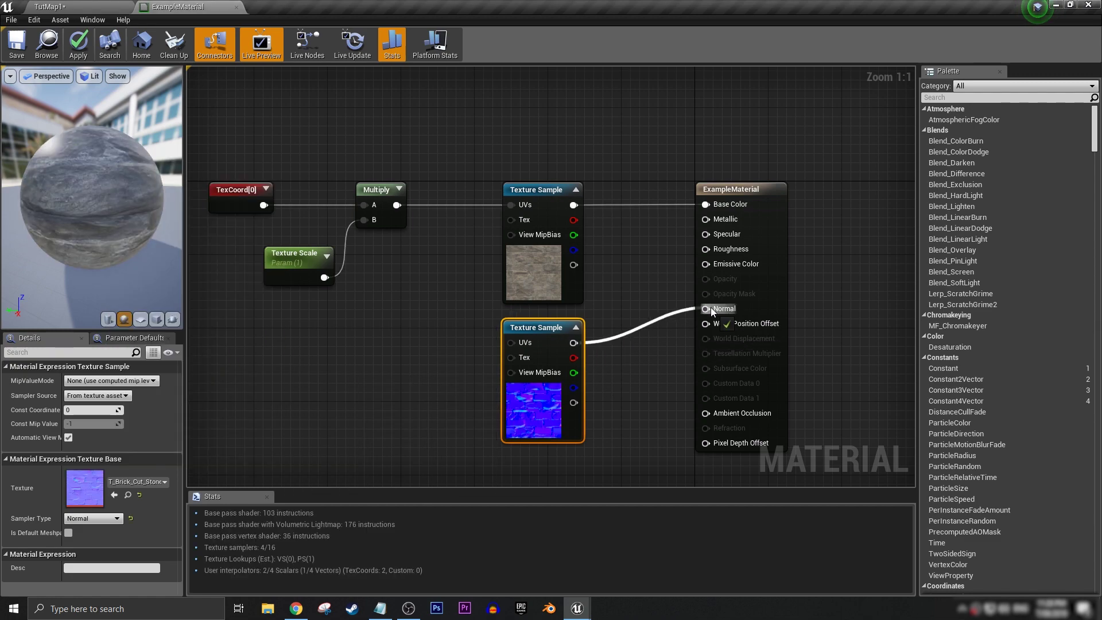
{"action": "left_click", "coordinate": [430, 314]}
Connect the Multiply output to the UVs of the normal map's Texture Sample as well
{"action": "right_click_drag", "start_coordinate": [463, 330], "coordinate": [535, 328]}
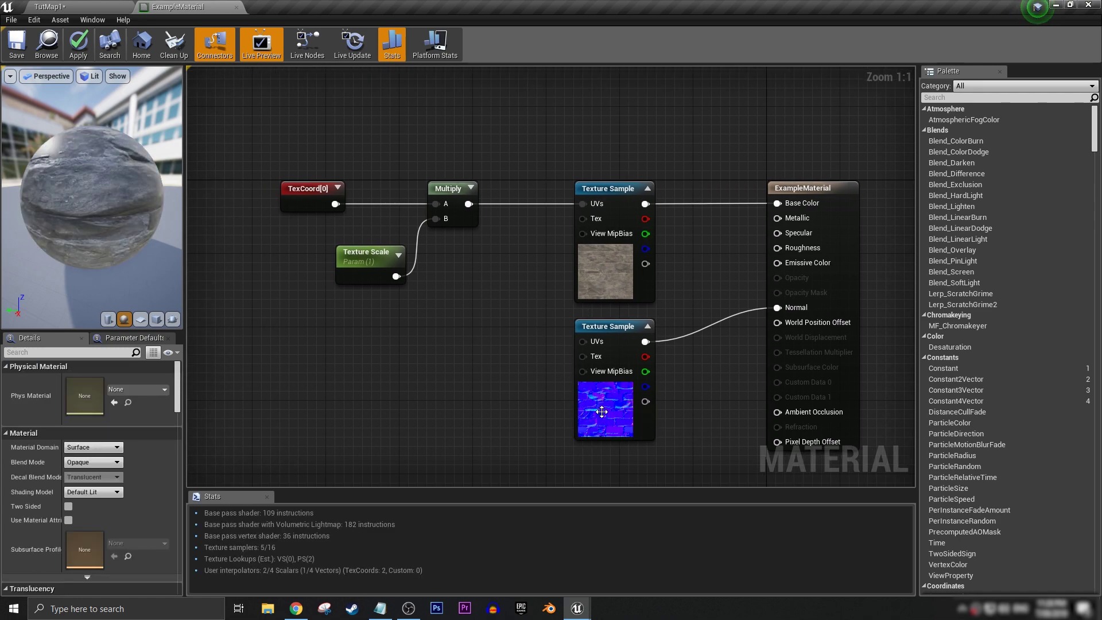
{"action": "left_click_drag", "start_coordinate": [329, 165], "coordinate": [491, 269]}
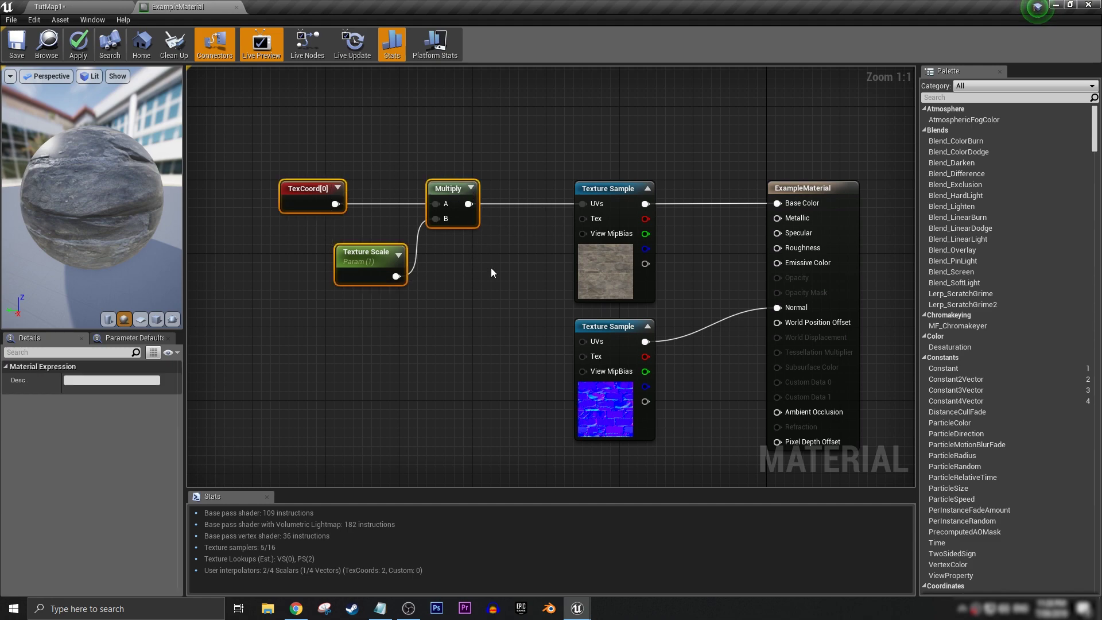
{"action": "left_click", "coordinate": [491, 272]}
{"action": "left_click_drag", "start_coordinate": [468, 203], "coordinate": [577, 340]}
{"action": "left_click", "coordinate": [557, 324]}
{"action": "left_click_drag", "start_coordinate": [468, 203], "coordinate": [583, 342]}
{"action": "right_click_drag", "start_coordinate": [553, 277], "coordinate": [432, 275]}
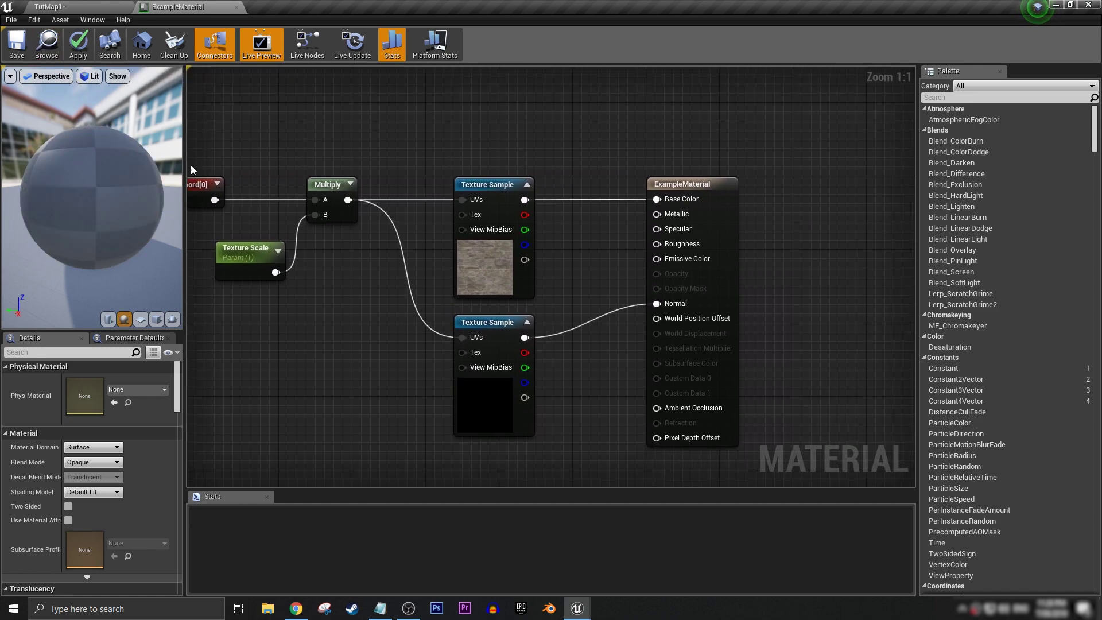
Check the normal mapping on the preview sphere and apply the changes to ExampleMaterial
{"action": "left_click_drag", "start_coordinate": [144, 137], "coordinate": [198, 144]}
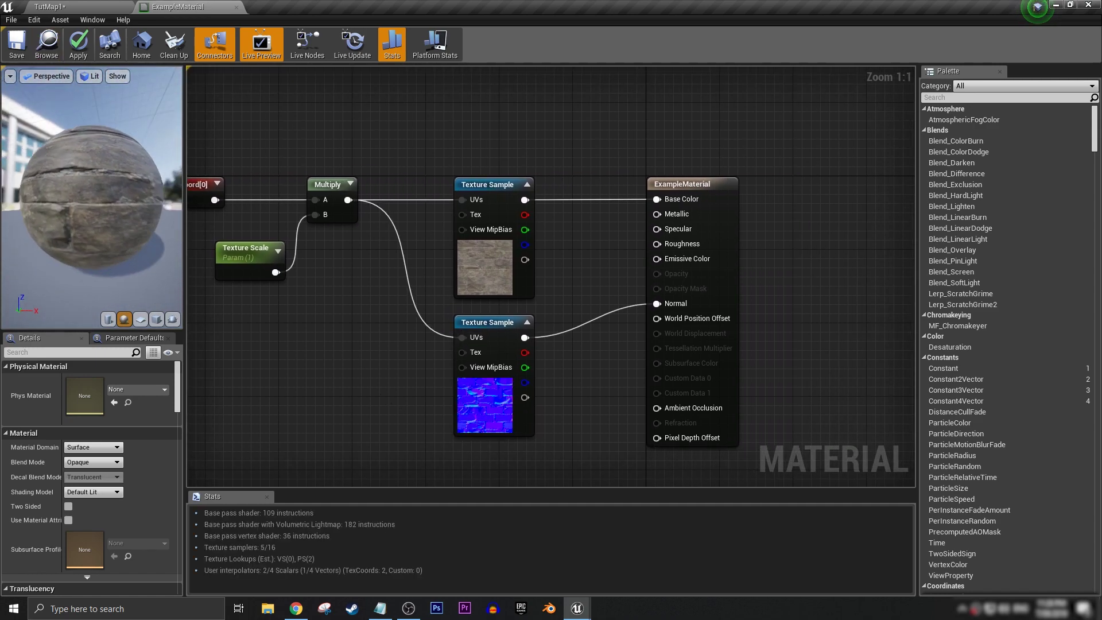
{"action": "left_click_drag", "start_coordinate": [92, 195], "coordinate": [155, 196]}
{"action": "left_click", "coordinate": [78, 43]}
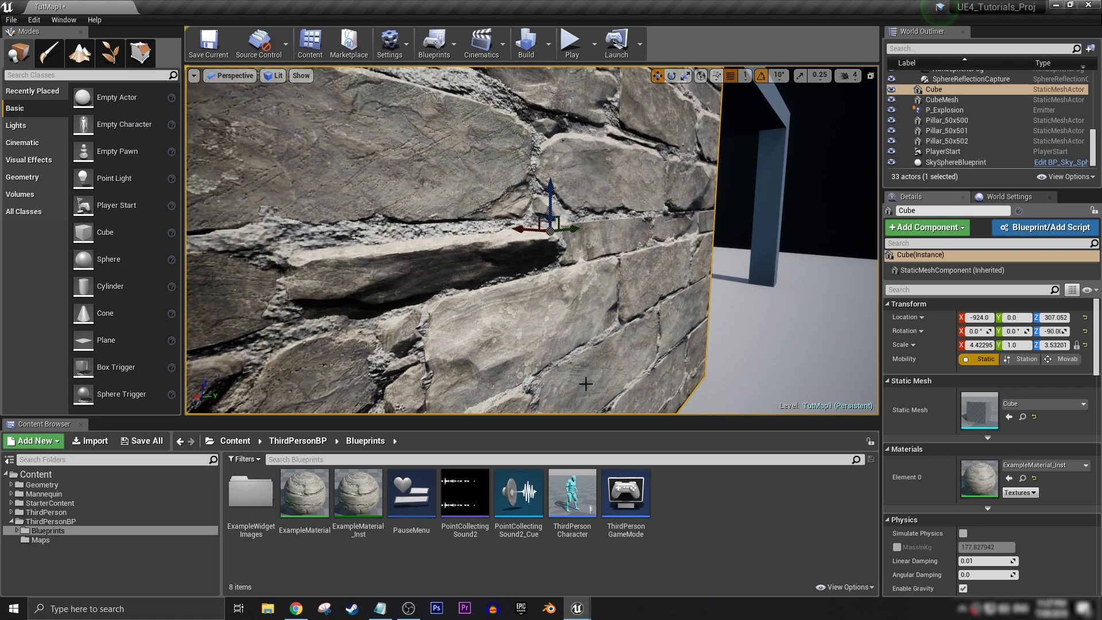
Examine the wall in the level with the ExampleMaterial_Inst editor brought up and its parameter details widened
{"action": "right_click_drag", "start_coordinate": [517, 241], "coordinate": [562, 241]}
{"action": "mouse_move", "coordinate": [579, 611]}
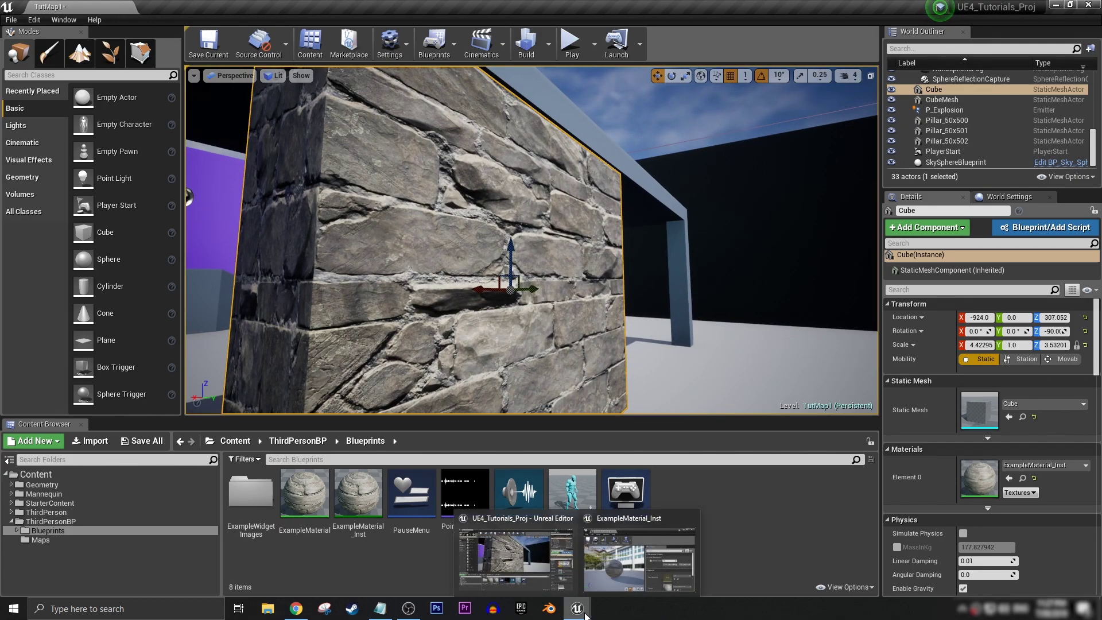
{"action": "left_click", "coordinate": [628, 560]}
{"action": "left_click_drag", "start_coordinate": [885, 455], "coordinate": [815, 455]}
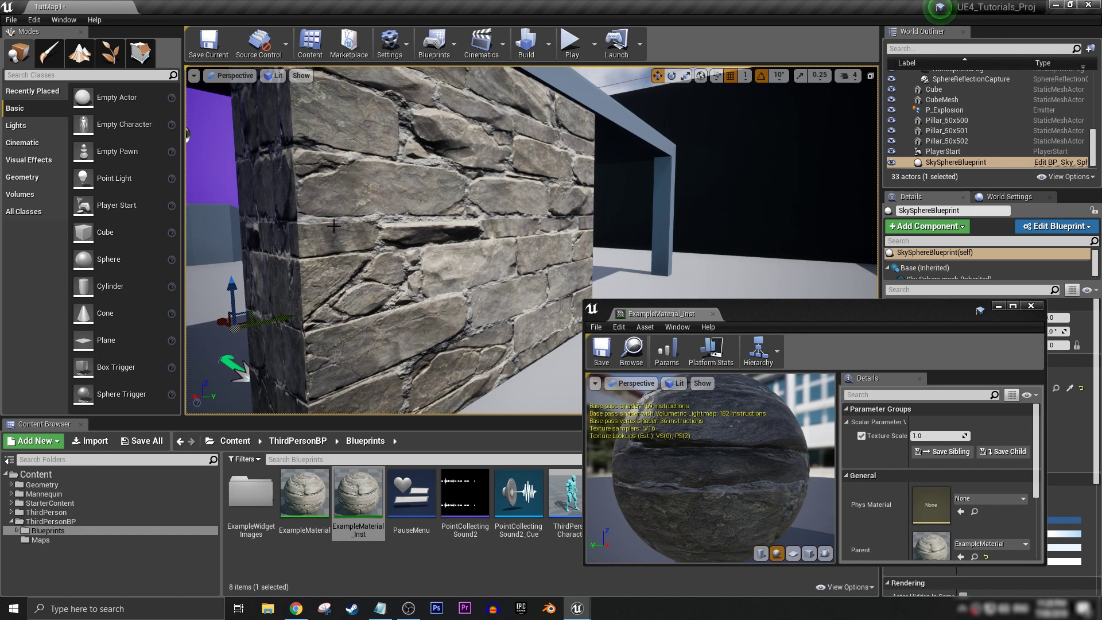
Close the ExampleMaterial_Inst editor and view the whole wall from farther away
{"action": "left_click", "coordinate": [713, 313]}
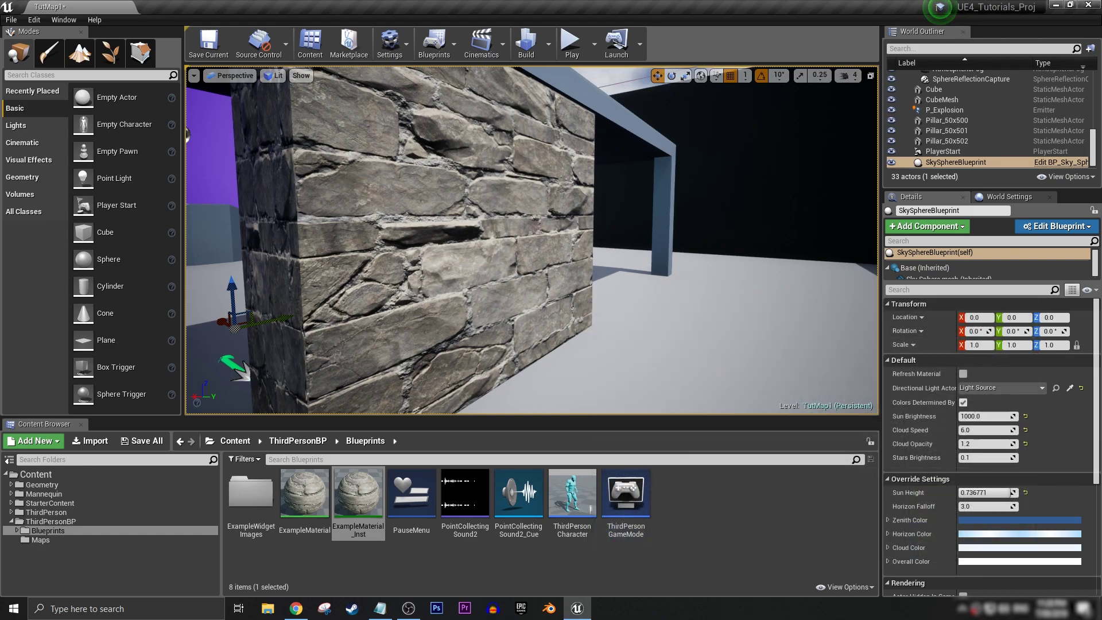
{"action": "right_click_drag", "start_coordinate": [590, 128], "coordinate": [350, 123]}
{"action": "key", "text": "s"}
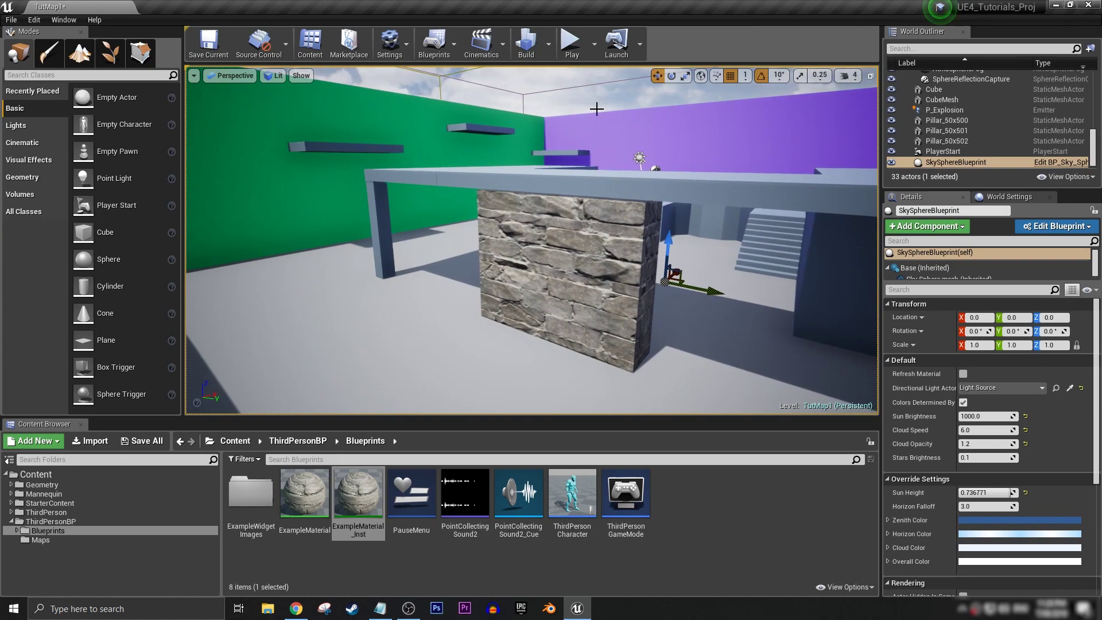